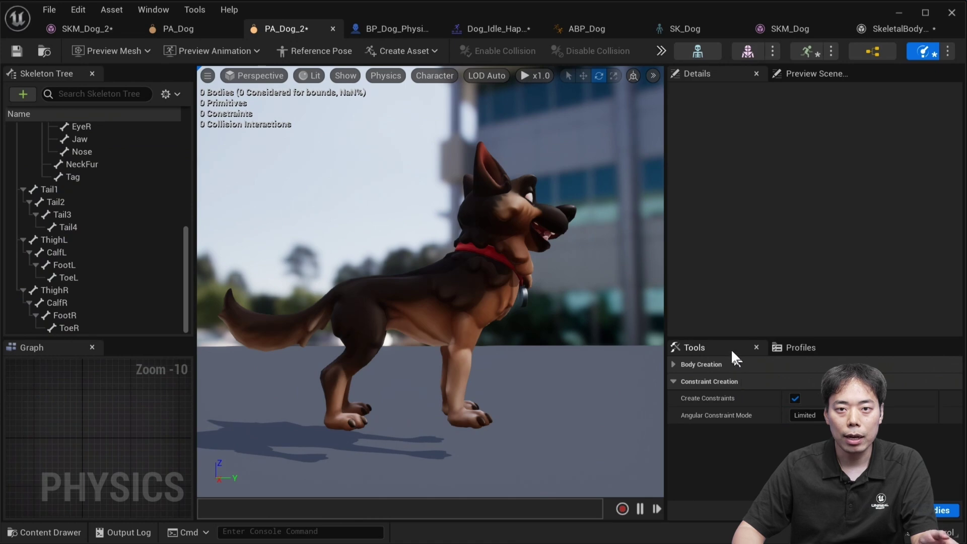
# Step: Generate physics bodies with limited angular constraints for the whole dog, and rotate the neck capsule to follow the neck
pyautogui.click(945, 510)
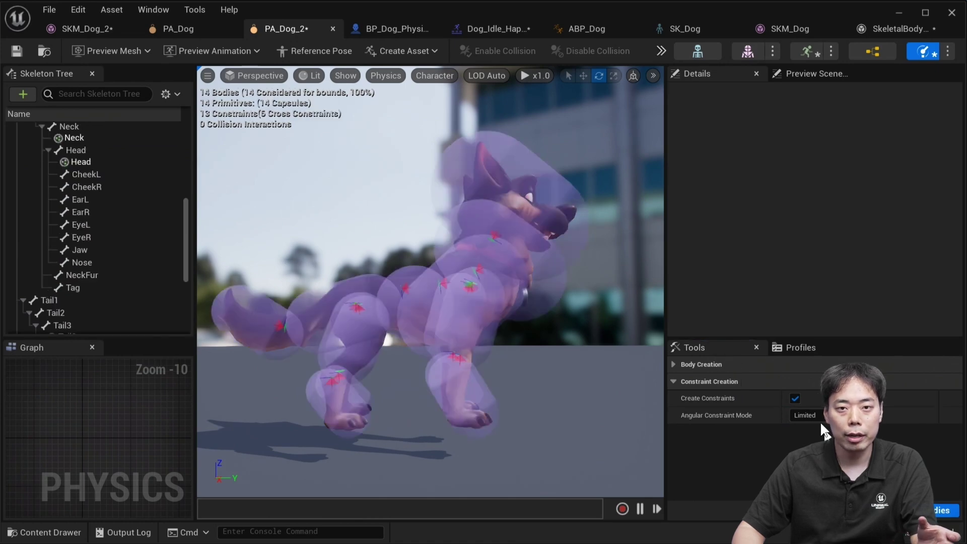
pyautogui.click(554, 257)
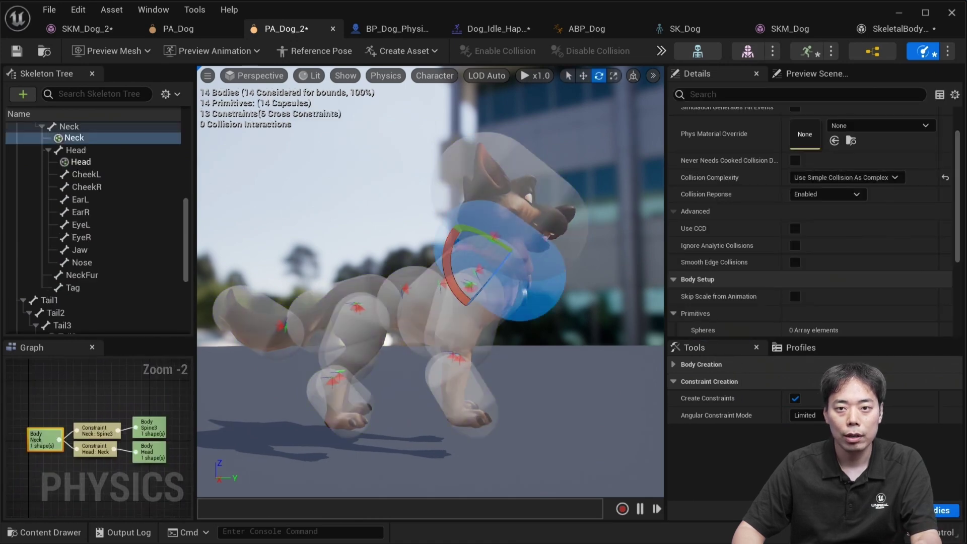
pyautogui.moveTo(555, 281); pyautogui.dragTo(461, 196)
# Step: Rotate the Head capsule to match the tilt of the dog's head and scale it down around the skull
pyautogui.click(466, 188)
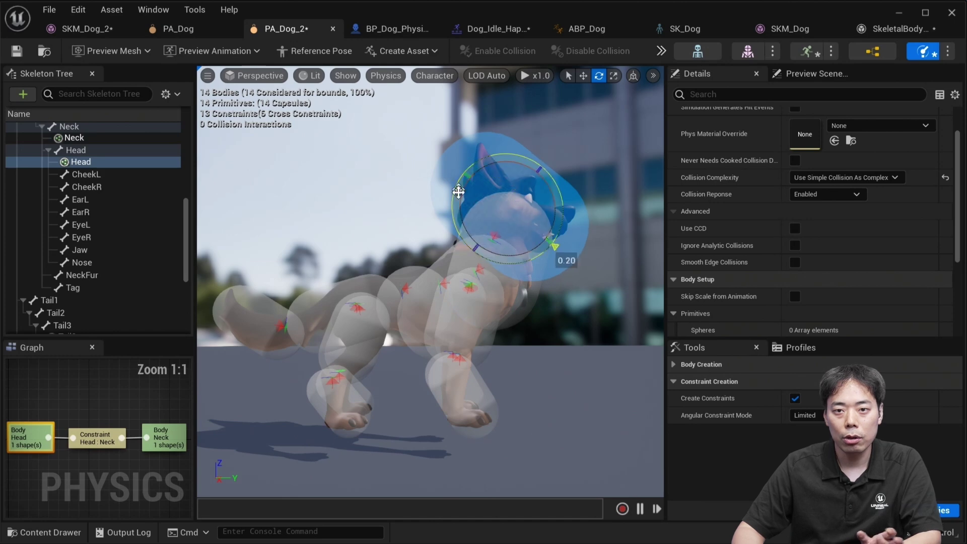
pyautogui.press('w')
pyautogui.press('e')
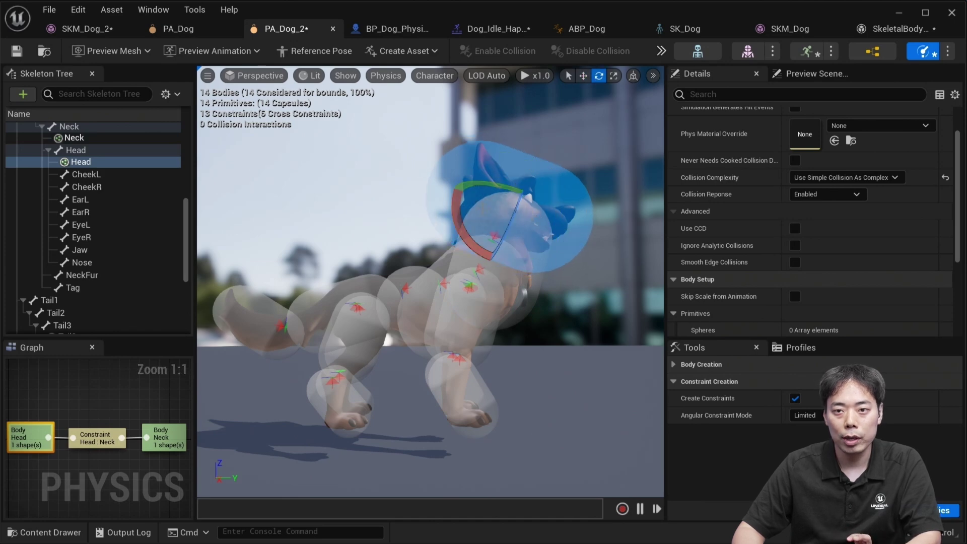
pyautogui.press('r')
pyautogui.moveTo(515, 199); pyautogui.dragTo(475, 163)
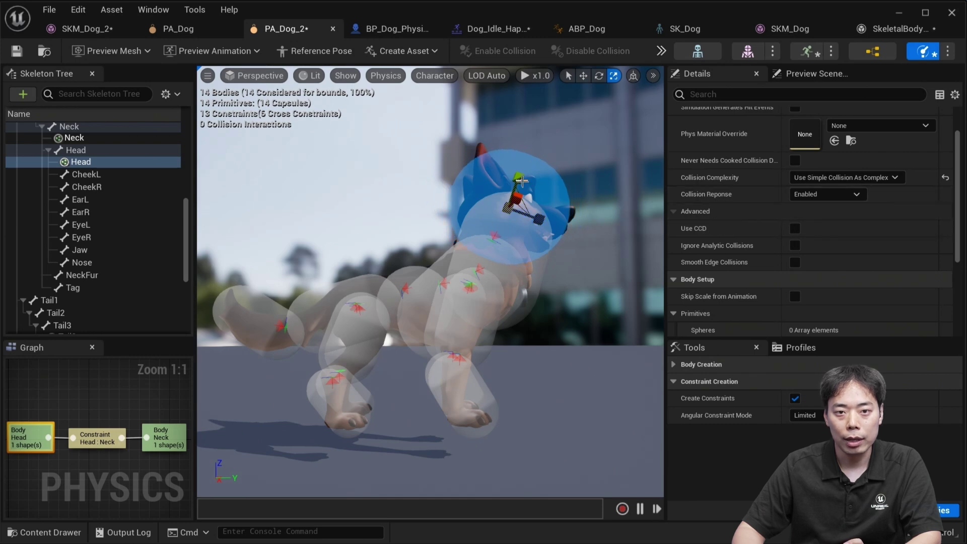
# Step: Reposition and resize the Head body over the dog's head in the front wireframe view
pyautogui.press('f')
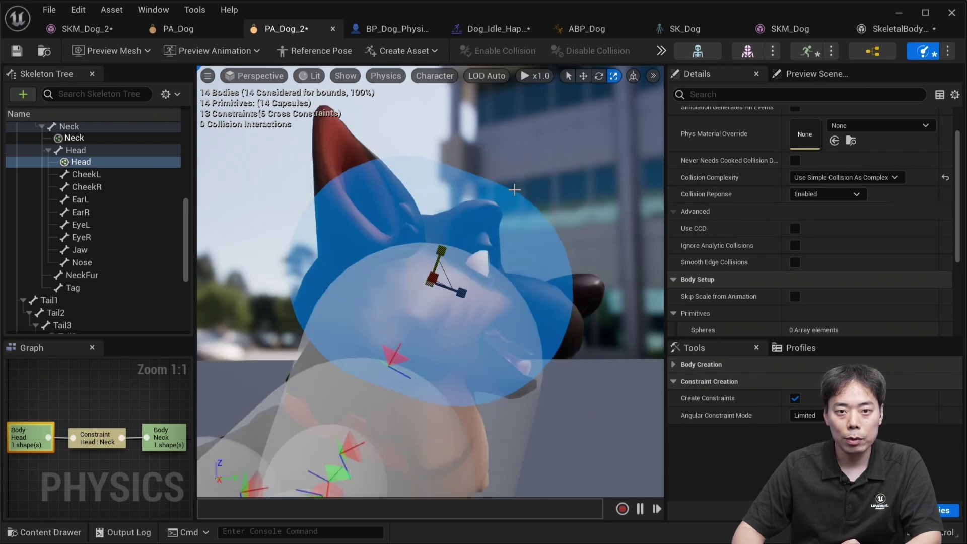
pyautogui.hotkey('alt', 'h')
pyautogui.press('w')
pyautogui.moveTo(406, 273); pyautogui.dragTo(418, 278)
pyautogui.press('r')
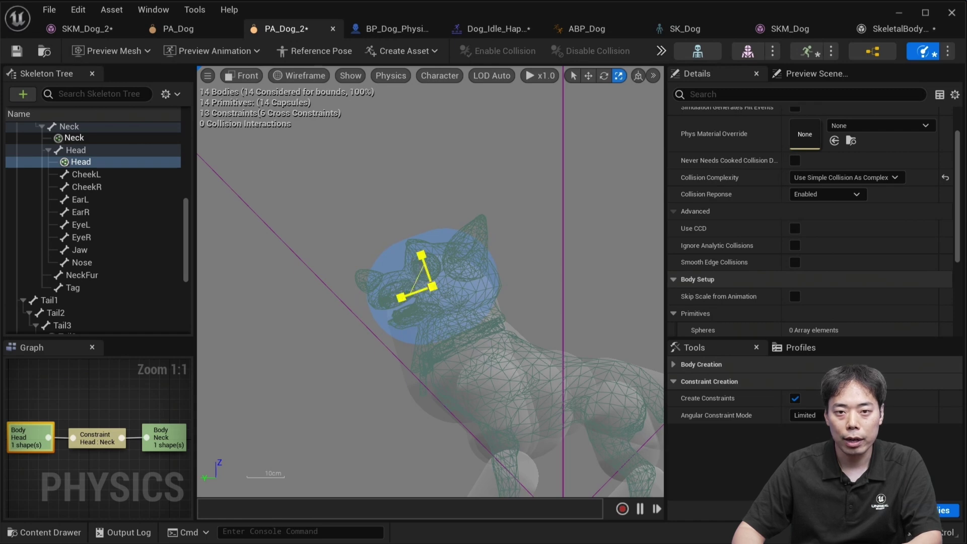
# Step: Resize the Neck body and shift it back so that it sits inside the neck mesh
pyautogui.click(412, 360)
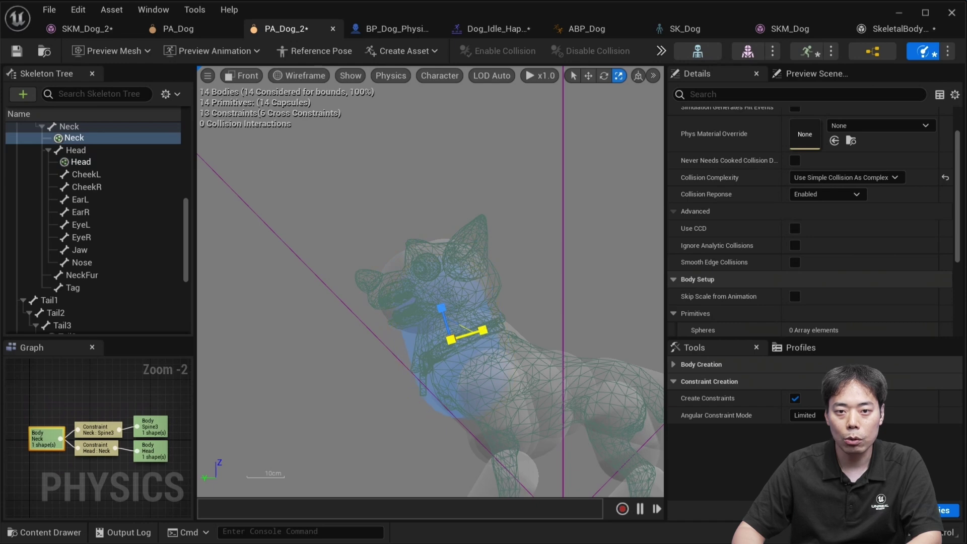
pyautogui.press('w')
pyautogui.moveTo(482, 328); pyautogui.dragTo(504, 326)
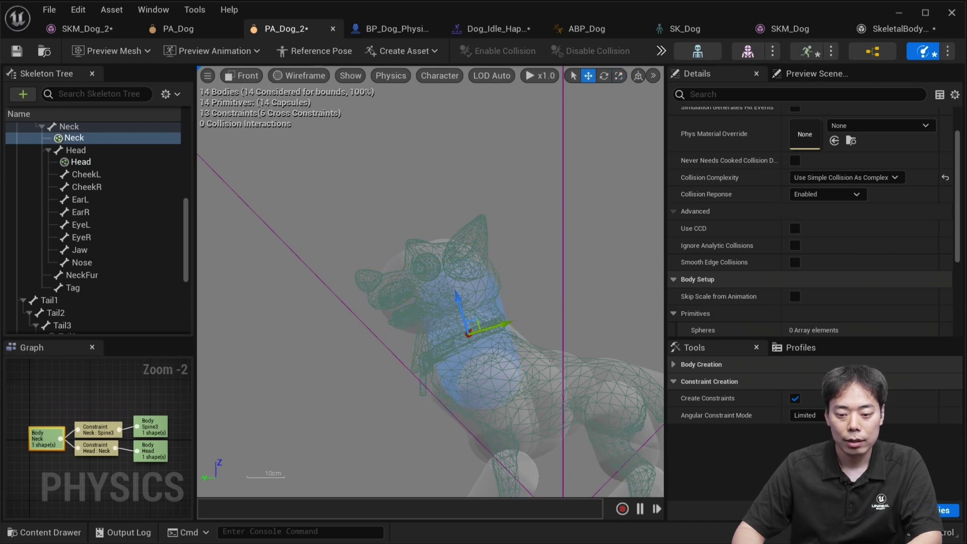
# Step: Rotate the Spine3 body to follow the torso and move it up into the chest mesh
pyautogui.click(547, 436)
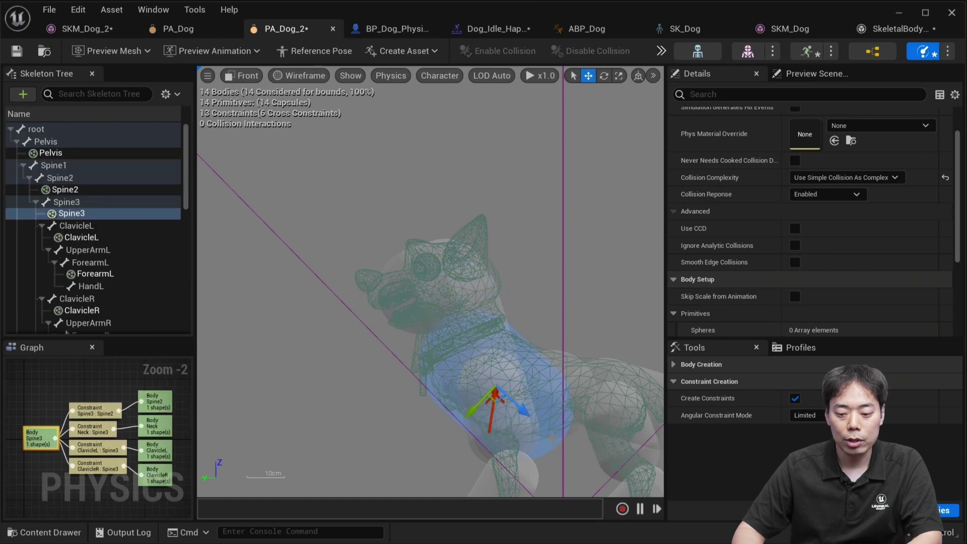
pyautogui.press('e')
pyautogui.press('r')
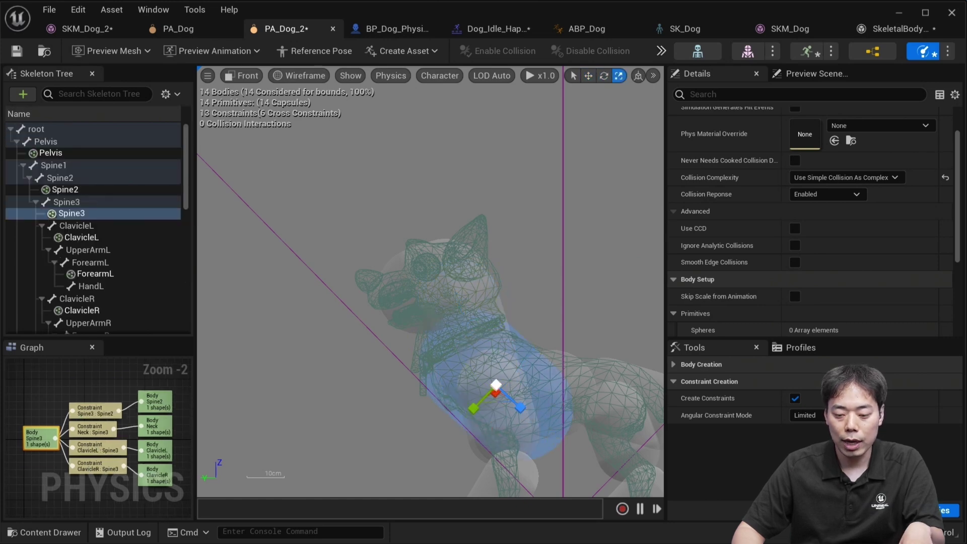
pyautogui.press('e')
pyautogui.moveTo(546, 436); pyautogui.dragTo(540, 416)
pyautogui.press('w')
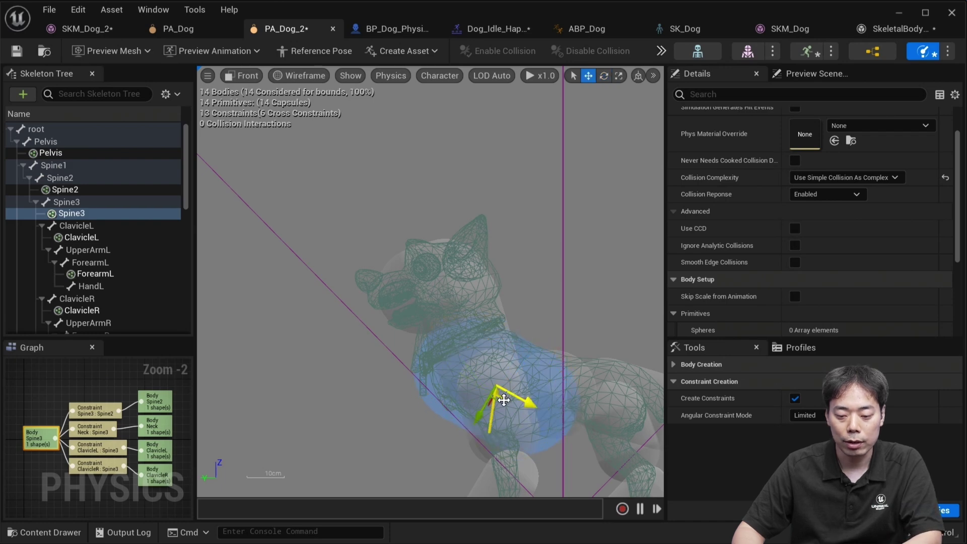
pyautogui.moveTo(502, 402); pyautogui.dragTo(514, 380)
# Step: Scale the Spine3 body down and nudge it so that it fits within the chest outline
pyautogui.press('r')
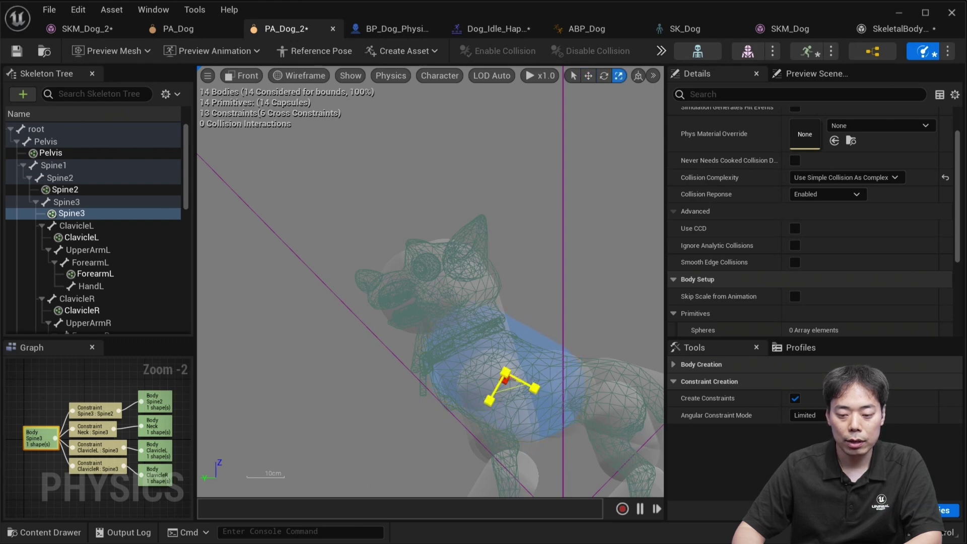
pyautogui.press('w')
pyautogui.moveTo(488, 403); pyautogui.dragTo(480, 412)
pyautogui.press('r')
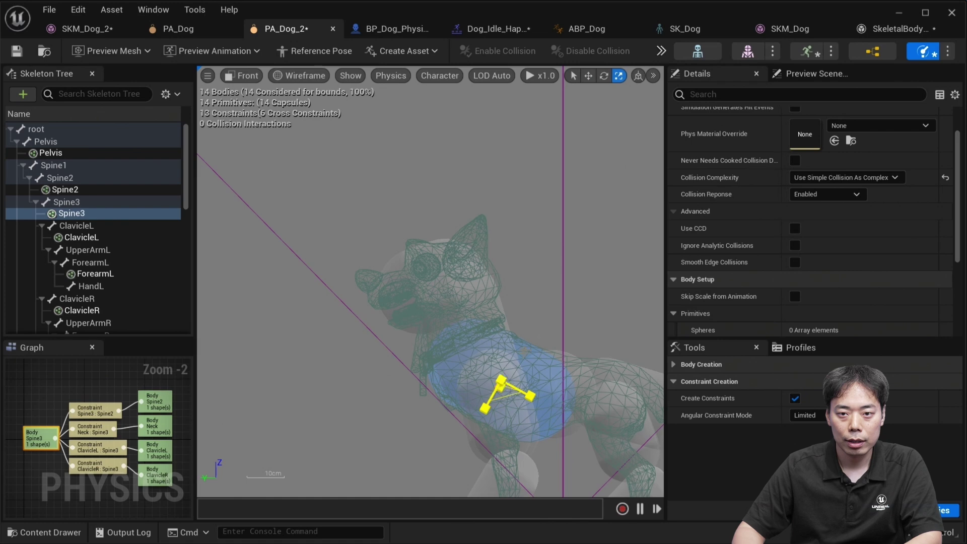
# Step: Nudge the Neck body slightly forward so that it stays within the neck outline
pyautogui.click(549, 323)
pyautogui.moveTo(552, 318); pyautogui.dragTo(481, 245, button='right')
pyautogui.click(482, 245)
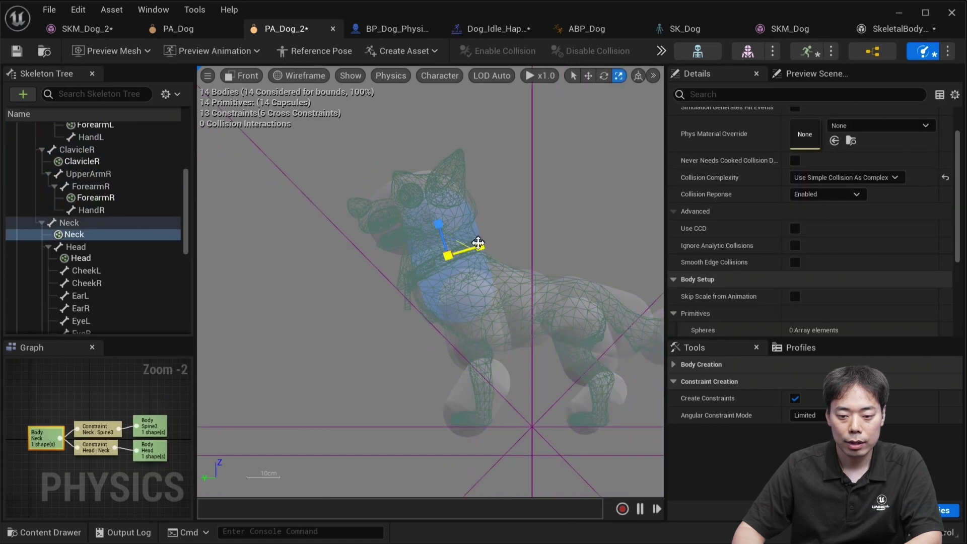
pyautogui.press('w')
pyautogui.moveTo(489, 245); pyautogui.dragTo(481, 249)
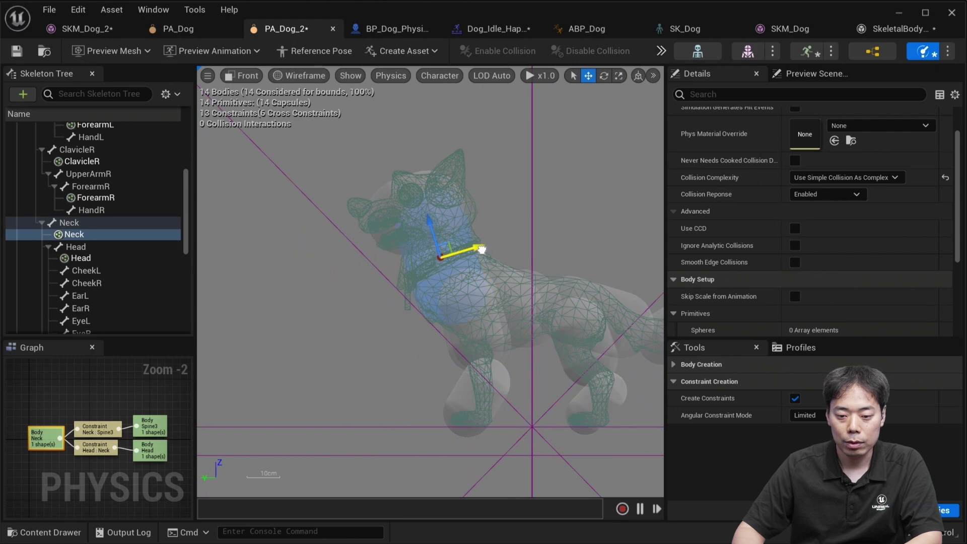
# Step: Fine-tune the Head body's size and position, and briefly test the bodies in a physics simulation
pyautogui.click(386, 224)
pyautogui.press('r')
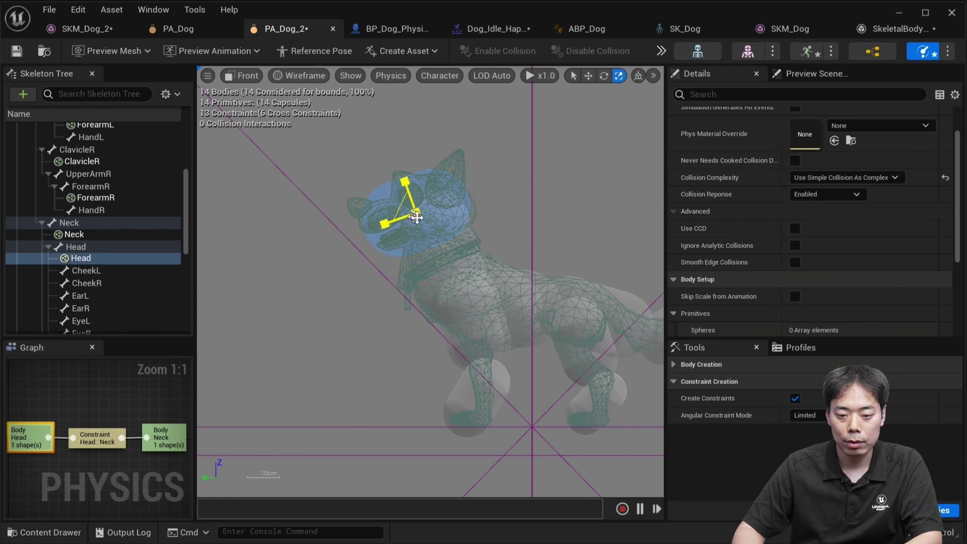
pyautogui.press('w')
pyautogui.hotkey('alt', 's')
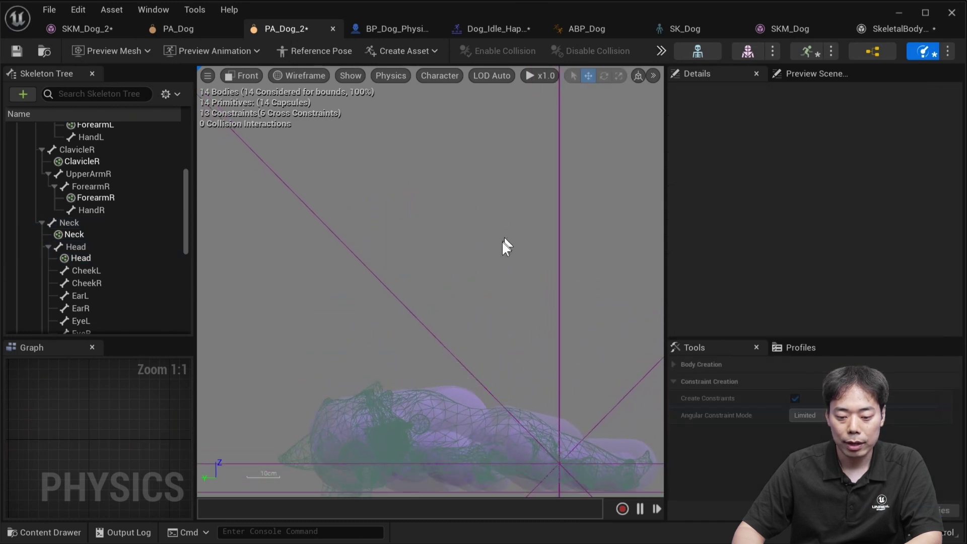
pyautogui.hotkey('alt', 's')
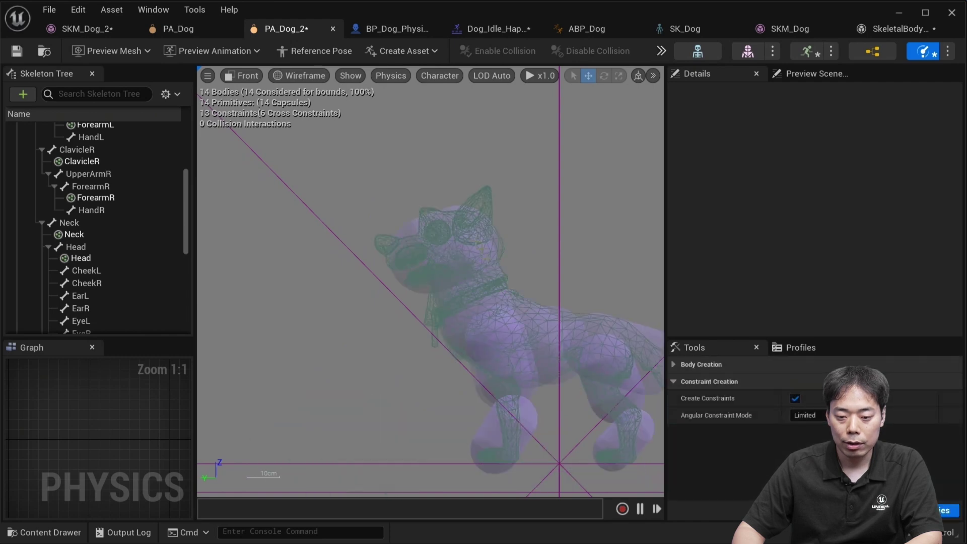
# Step: Set the Swing 1, Swing 2 and Twist limits of the constraint between Head and Neck to 15 degrees each
pyautogui.click(78, 258)
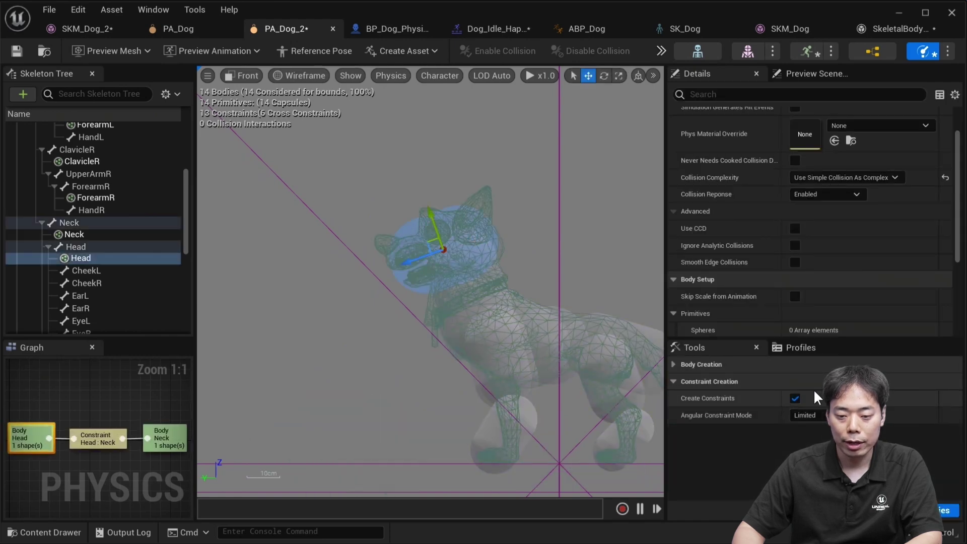
pyautogui.click(103, 446)
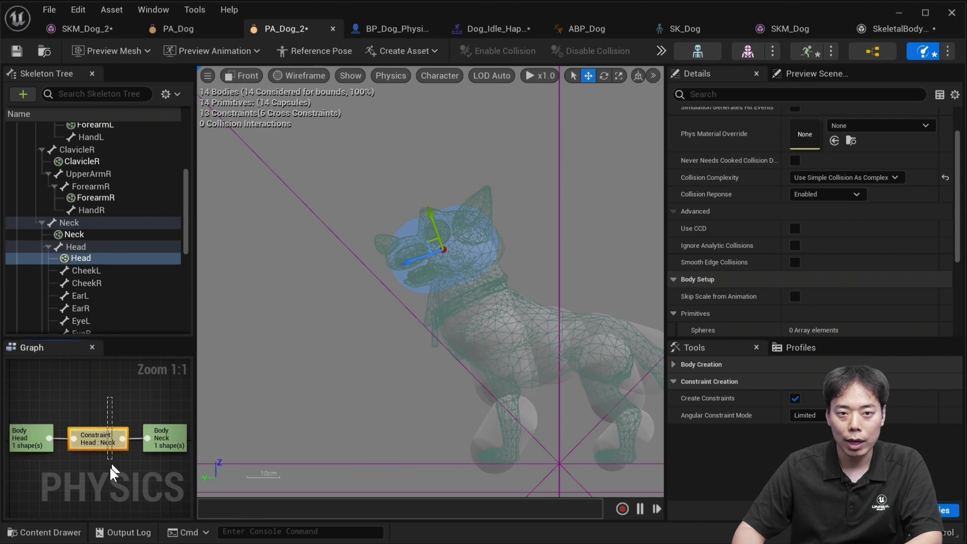
pyautogui.hotkey('alt', 'g')
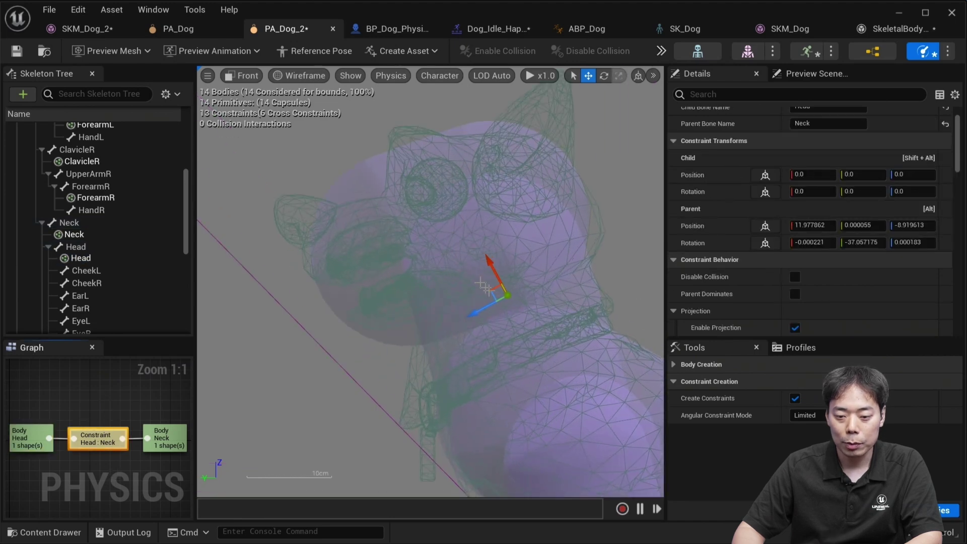
pyautogui.press('f')
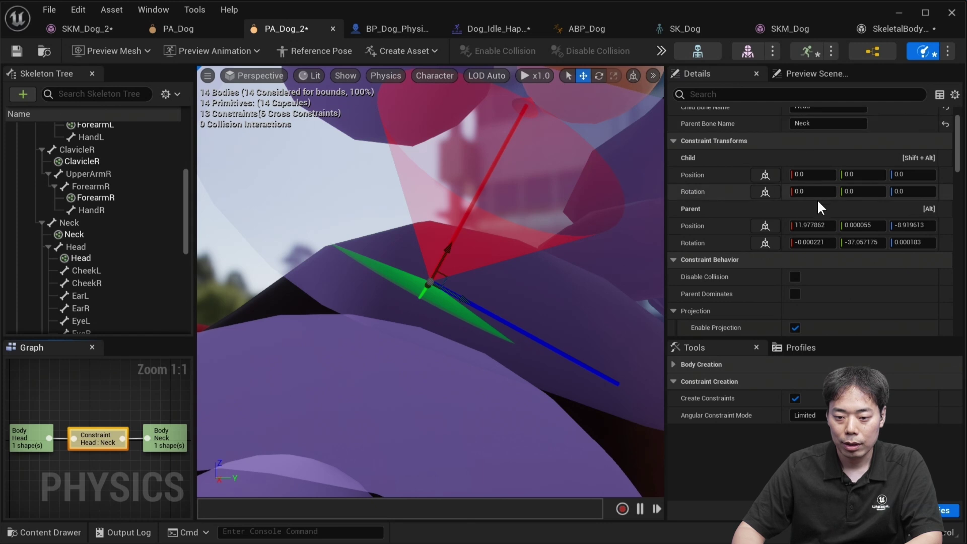
pyautogui.scroll(-10, 817, 198)
pyautogui.scroll(-4, 816, 203)
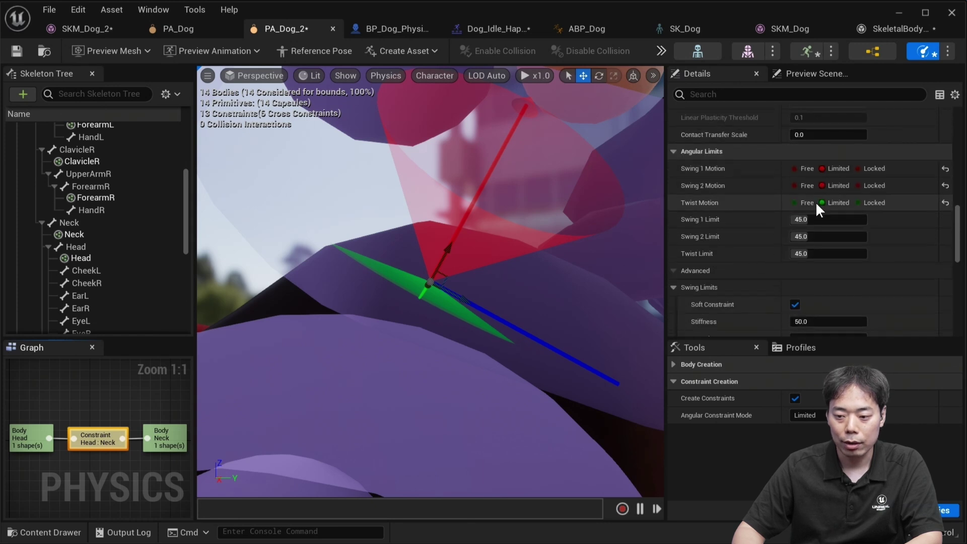
pyautogui.click(823, 217)
pyautogui.write('15')
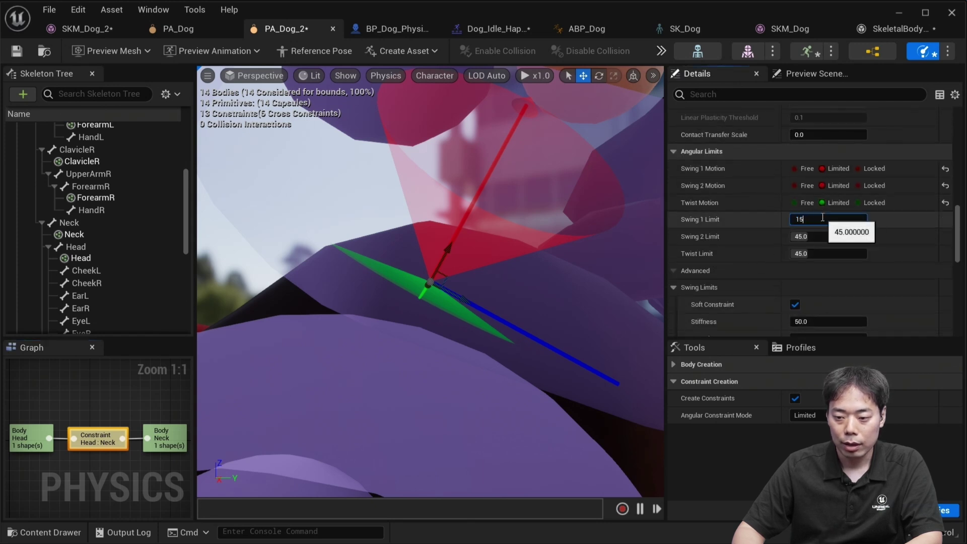
pyautogui.press('Tab')
pyautogui.write('15')
pyautogui.press('Tab')
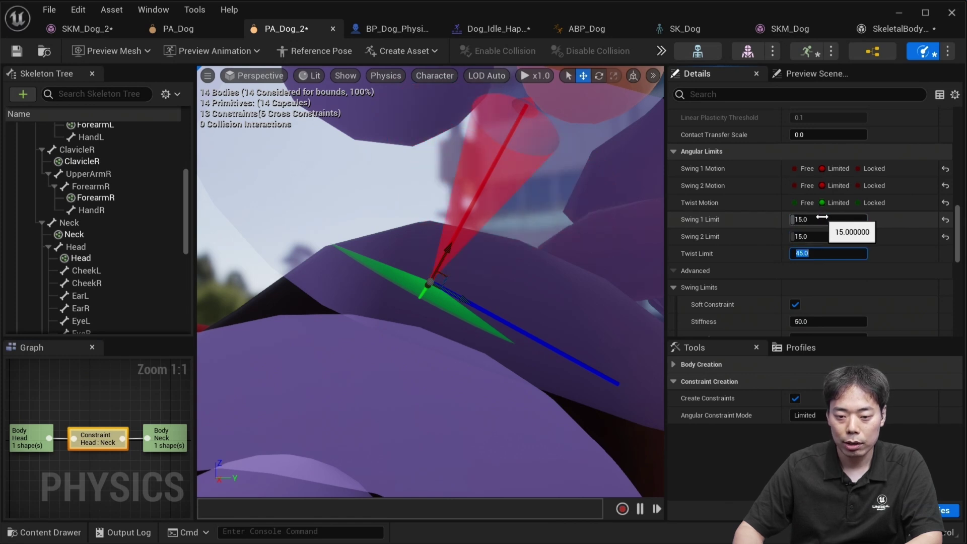
pyautogui.write('15')
pyautogui.press('Return')
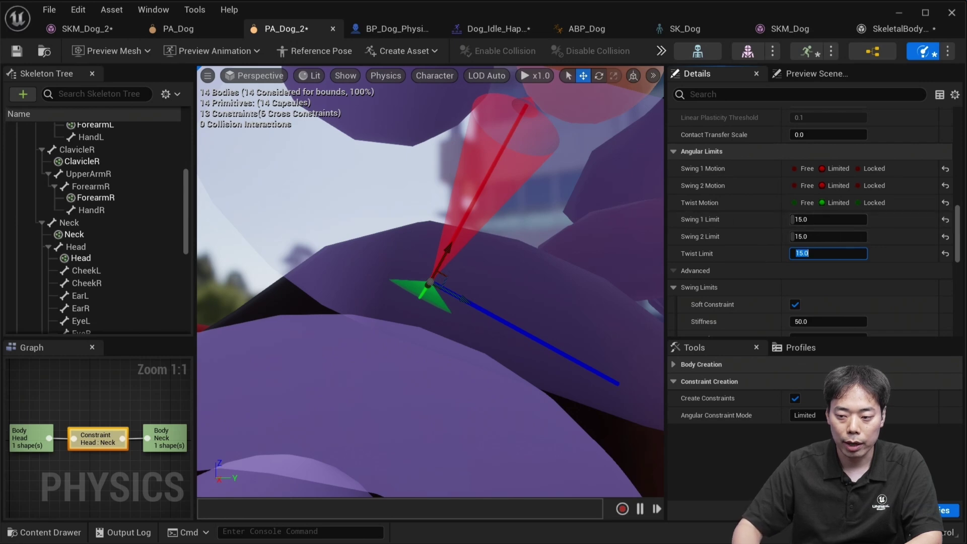
# Step: Set the Swing 1, Swing 2 and Twist limits of the constraint between Neck and Spine3 to 15 degrees each
pyautogui.scroll(-6, 564, 177)
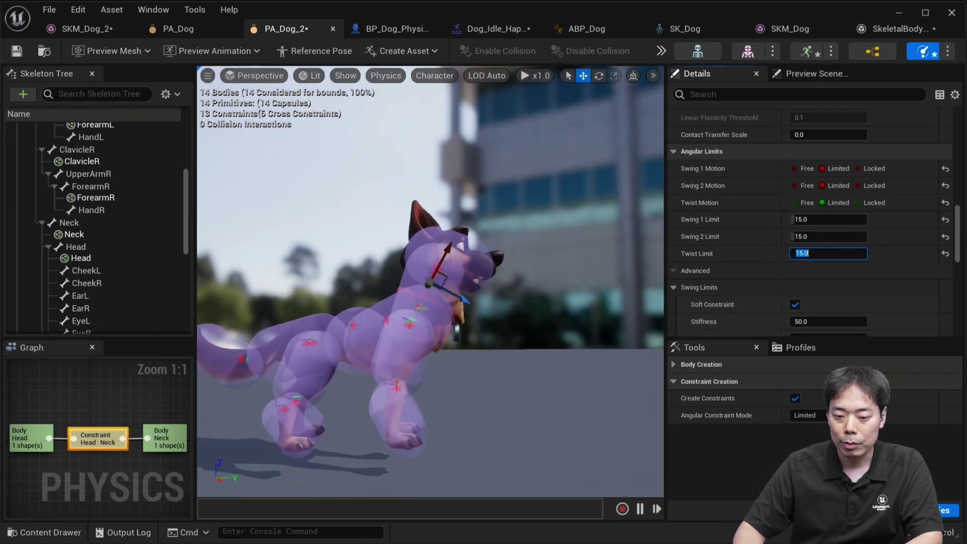
pyautogui.scroll(6, 432, 305)
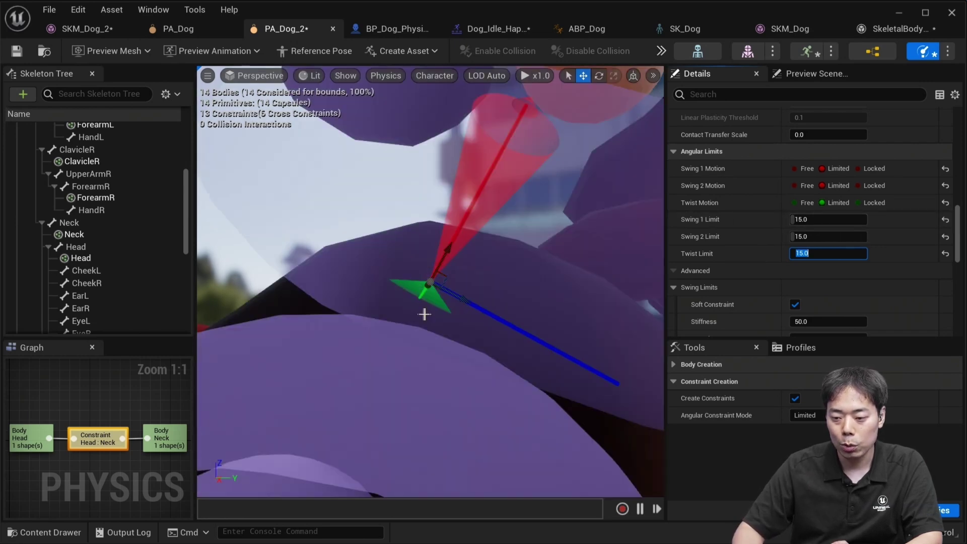
pyautogui.scroll(-4, 427, 314)
pyautogui.click(405, 332)
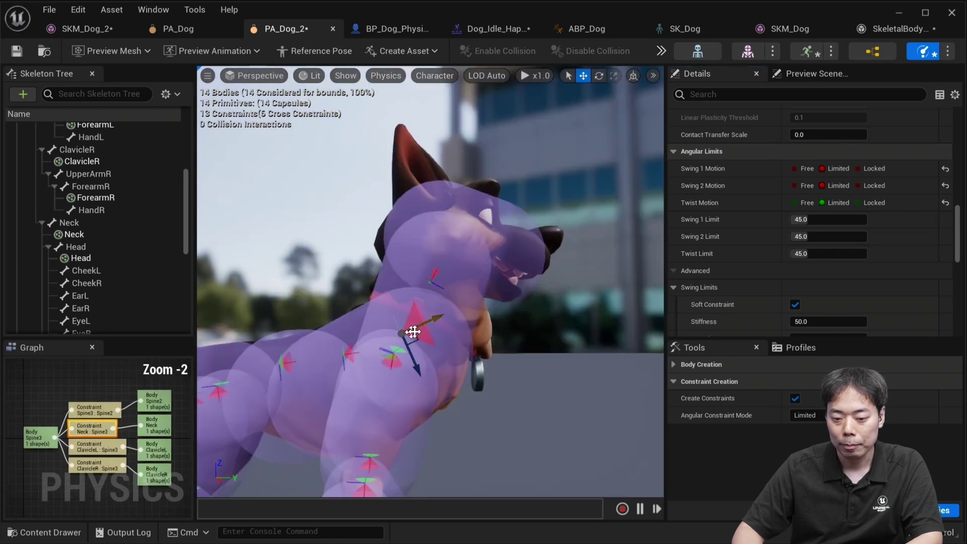
pyautogui.click(814, 224)
pyautogui.write('15')
pyautogui.press('Tab')
pyautogui.write('15')
pyautogui.press('Tab')
pyautogui.write('15')
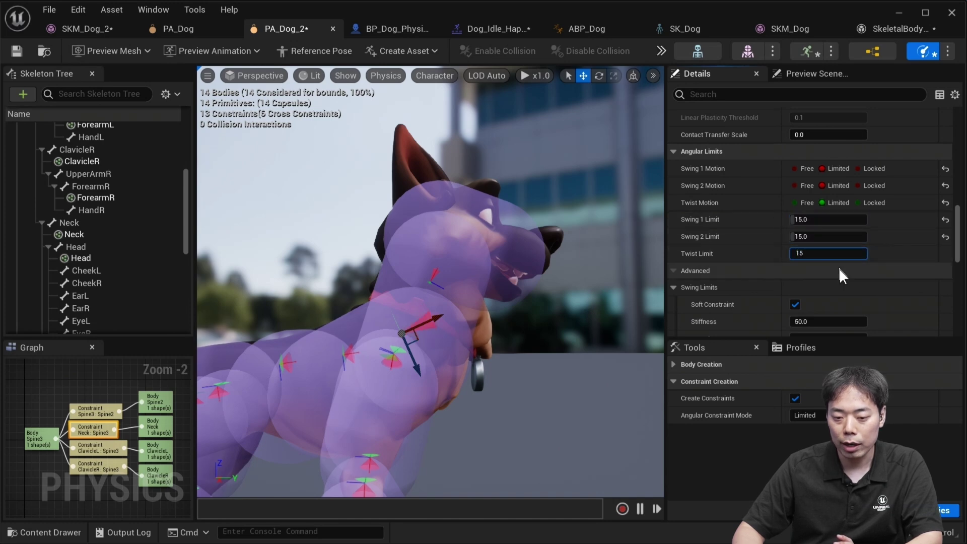
pyautogui.press('Return')
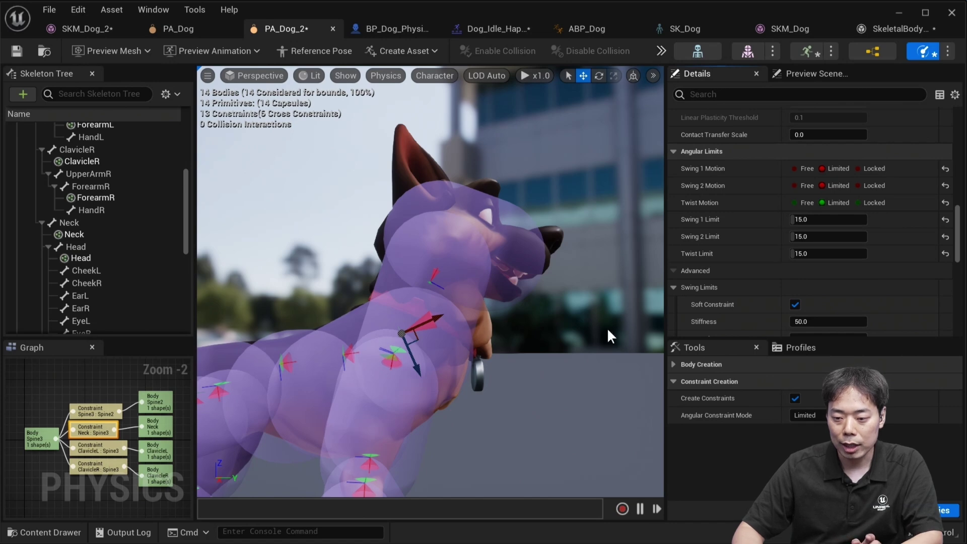
# Step: Simulate the whole physics asset to check the dog's ragdoll behaviour and save the asset
pyautogui.click(661, 51)
pyautogui.moveTo(709, 168)
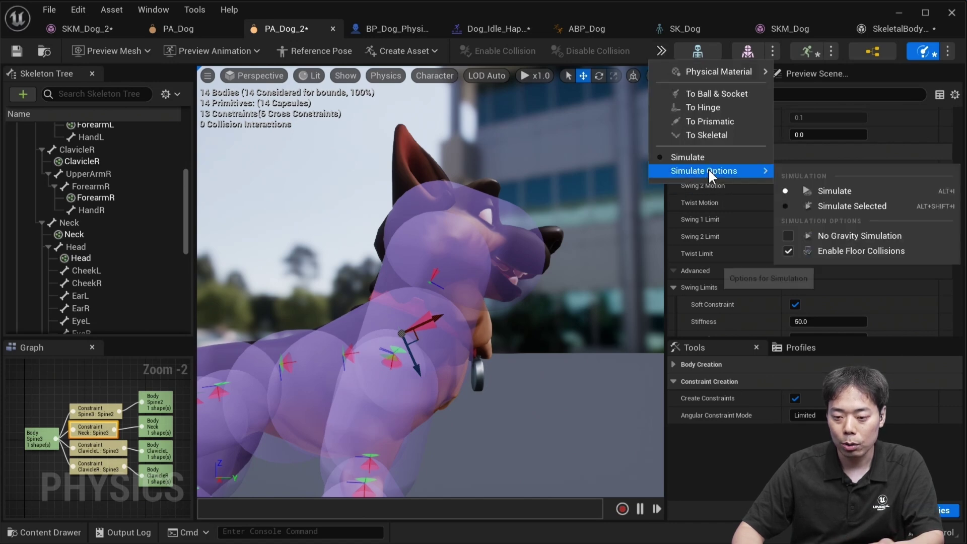
pyautogui.click(839, 184)
pyautogui.moveTo(590, 280)
pyautogui.mouseDown(button='right')
pyautogui.moveTo(590, 352)
pyautogui.moveTo(604, 327)
pyautogui.moveTo(574, 283)
pyautogui.moveTo(591, 287)
pyautogui.mouseUp(button='right')
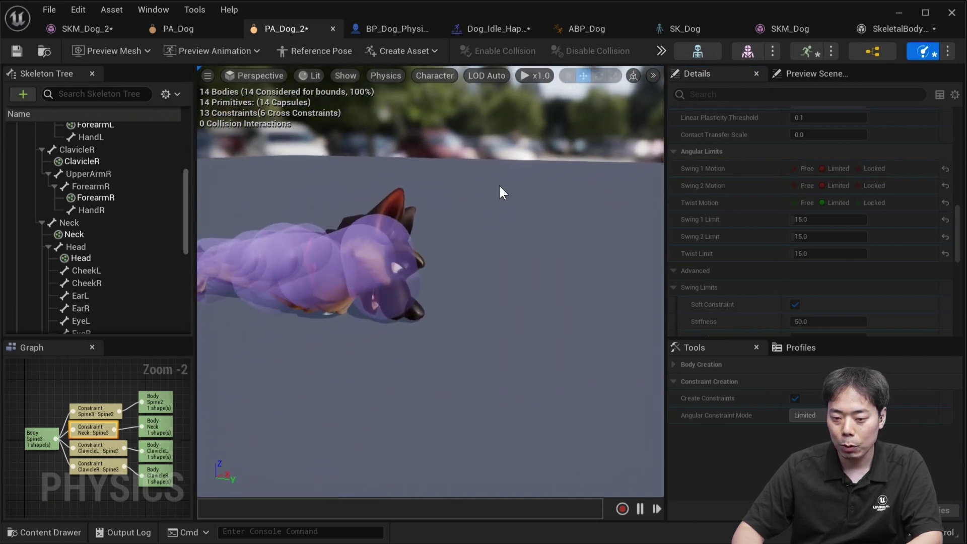
pyautogui.click(14, 50)
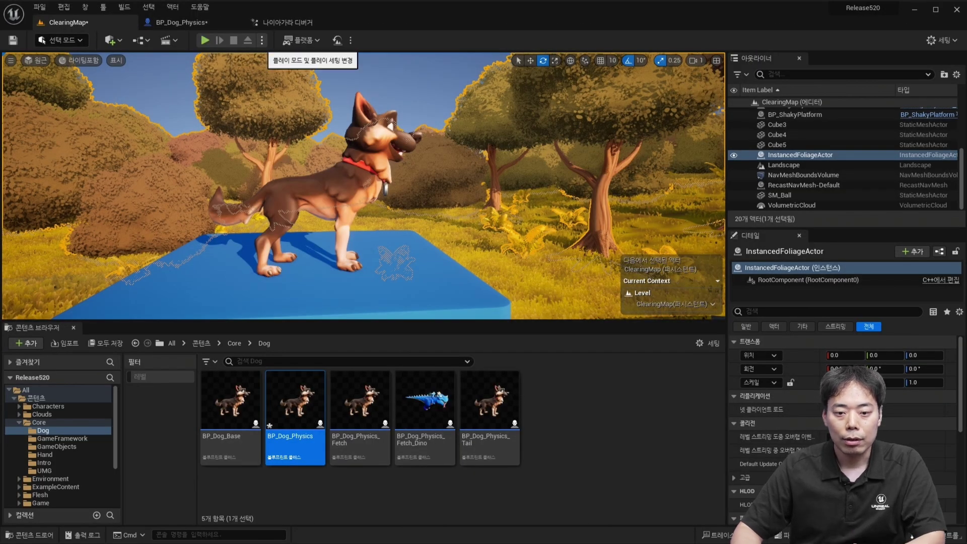
# Step: Simulate the ClearingMap level and throw several balls at the dog to check whether it reacts physically
pyautogui.click(313, 211)
pyautogui.click(262, 40)
pyautogui.click(352, 68)
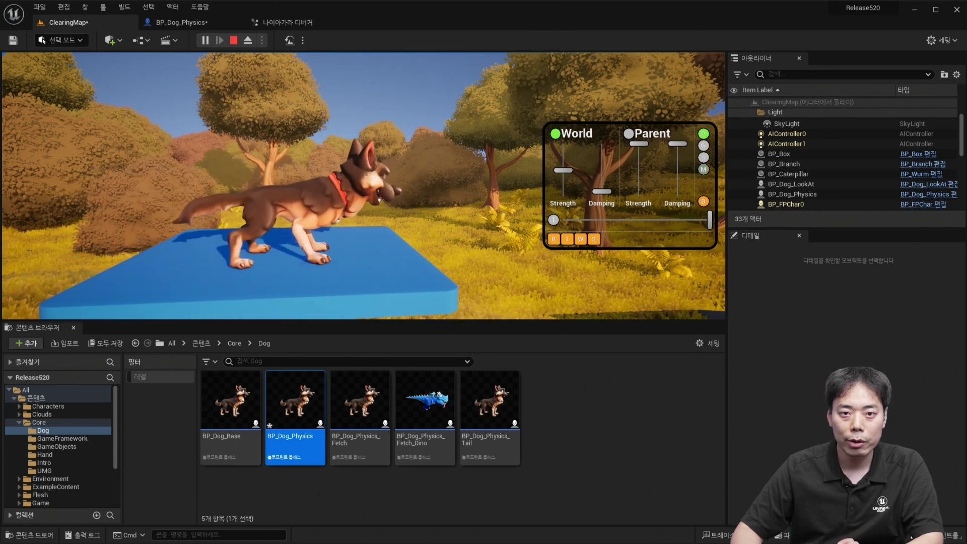
pyautogui.press('b')
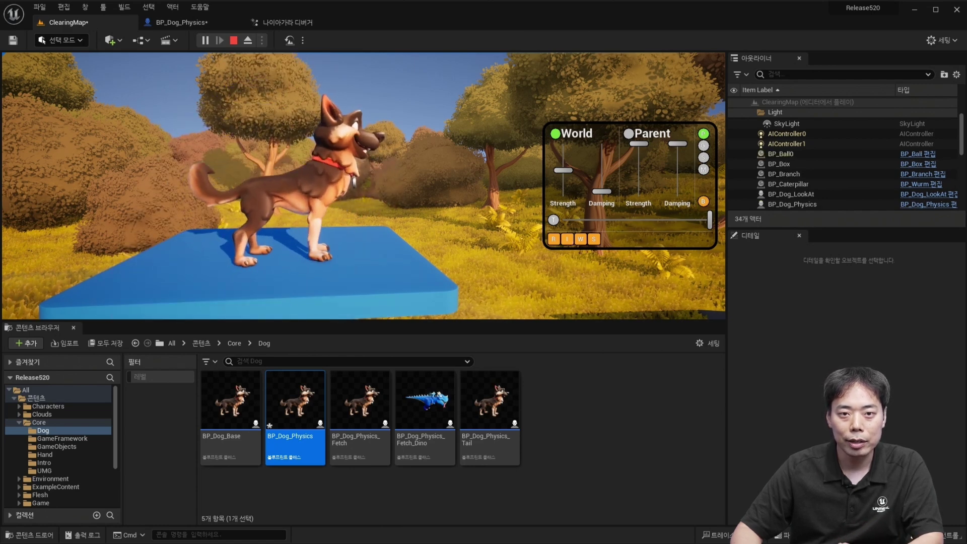
pyautogui.press('b')
pyautogui.press('b')
pyautogui.press('b')
pyautogui.press('b')
pyautogui.press('b')
pyautogui.press('b')
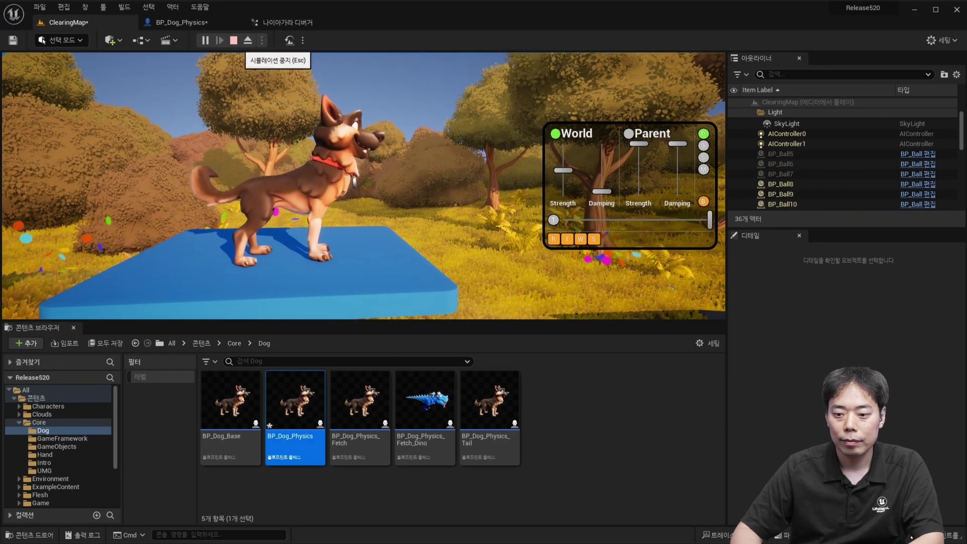
pyautogui.click(234, 40)
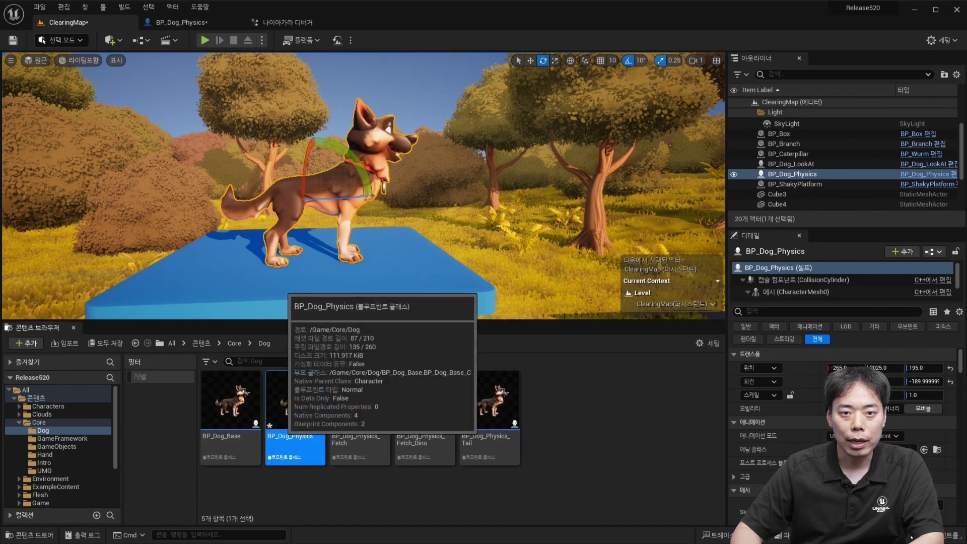
# Step: Open the BP_Dog_Physics blueprint and look up the Physics Control component among the components that can be added
pyautogui.doubleClick(290, 403)
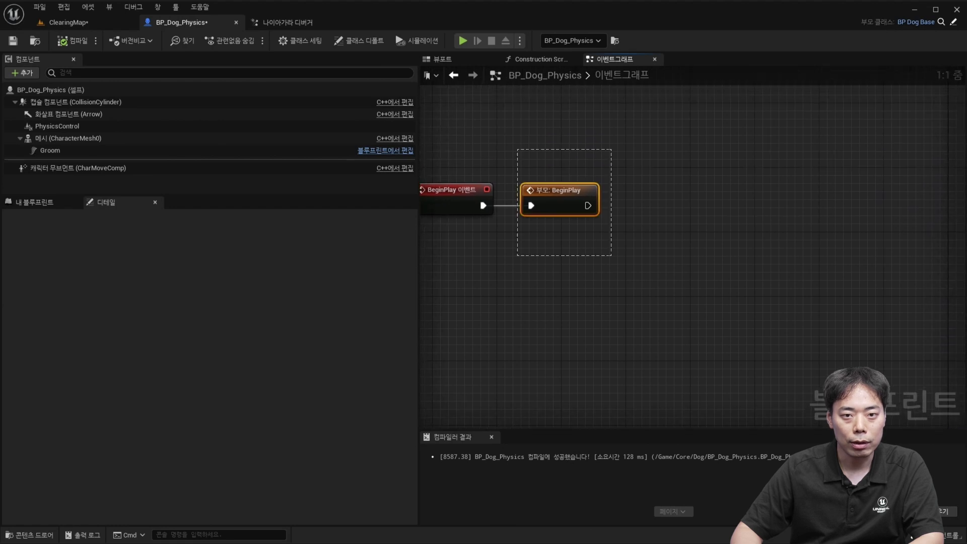
pyautogui.click(23, 73)
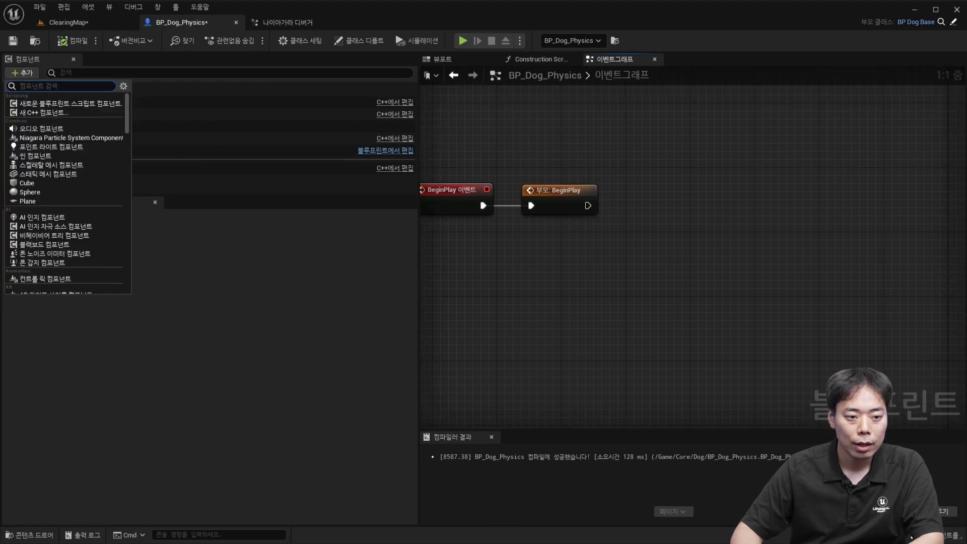
pyautogui.write('phys')
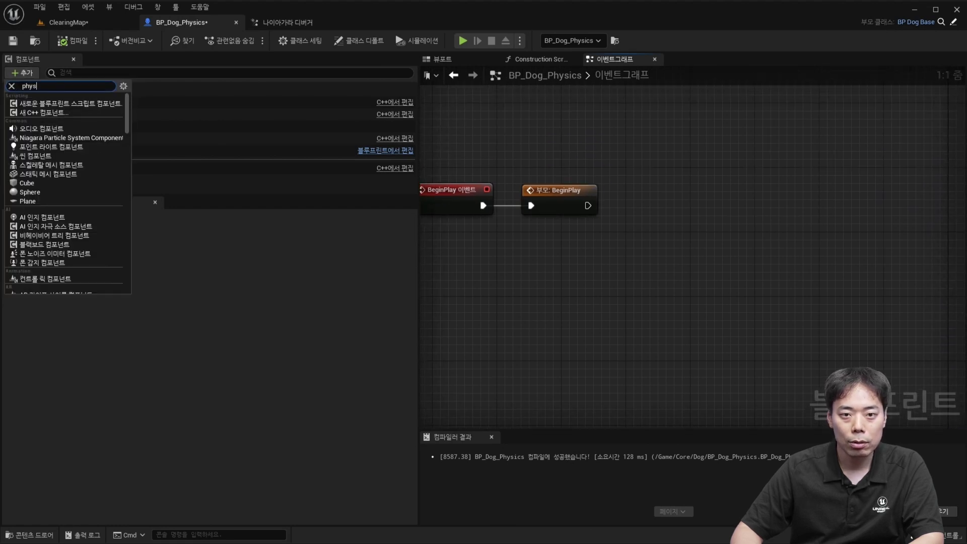
pyautogui.write('ics')
pyautogui.press('Down')
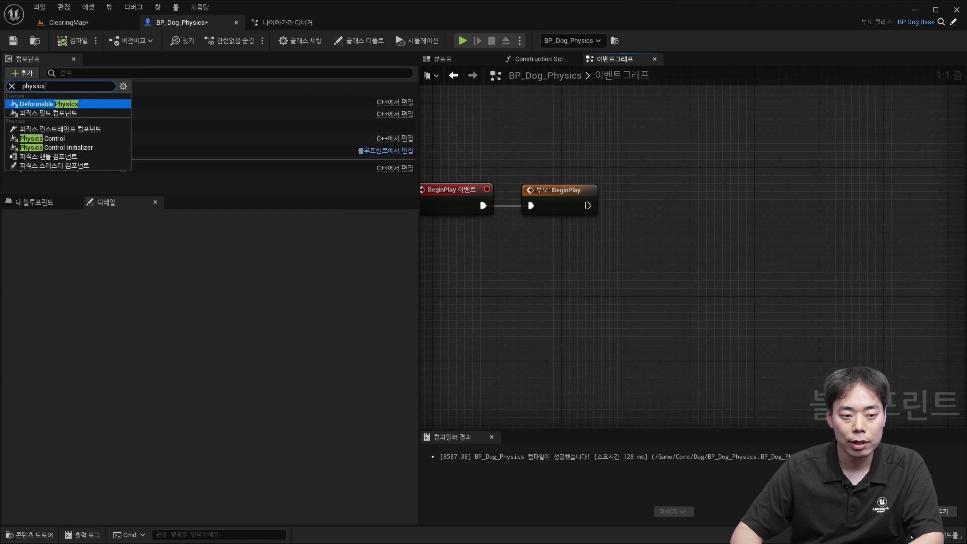
pyautogui.press('Down')
pyautogui.press('Down')
pyautogui.press('Down')
pyautogui.press('Return')
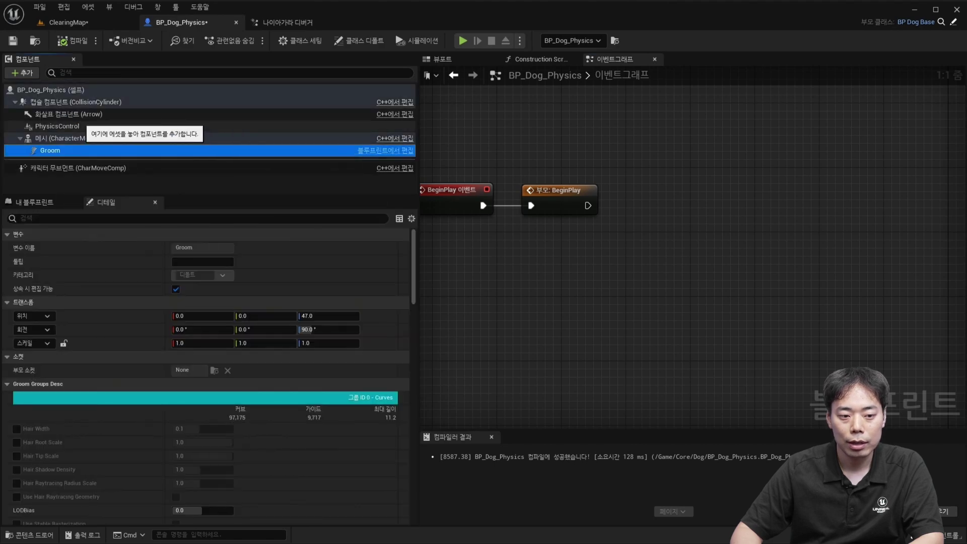
# Step: Place a PhysicsControl reference in the event graph and create a Create Controls and Body Modifiers from Limb Bones node from it
pyautogui.moveTo(61, 126); pyautogui.dragTo(535, 292)
pyautogui.click(570, 292)
pyautogui.moveTo(598, 290); pyautogui.dragTo(662, 229)
pyautogui.write('create')
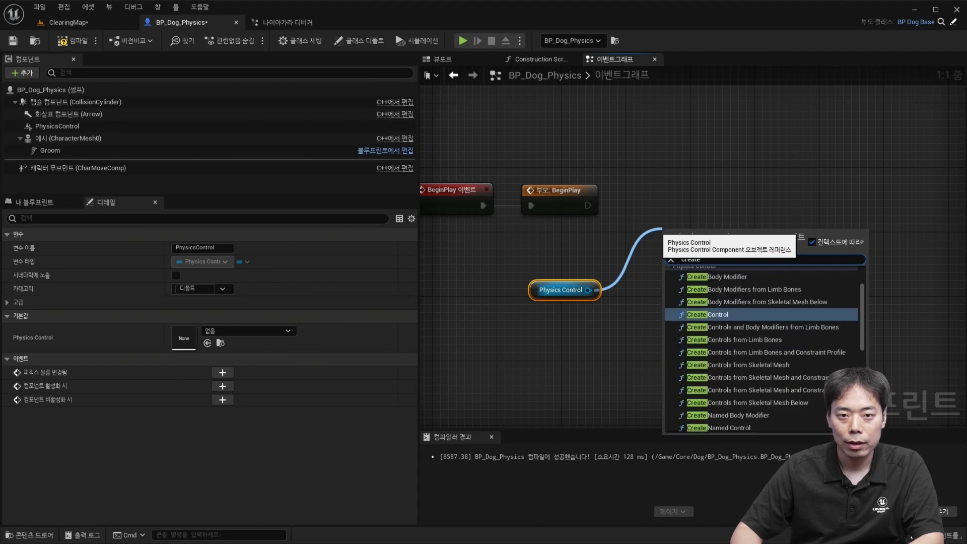
pyautogui.write(' control and')
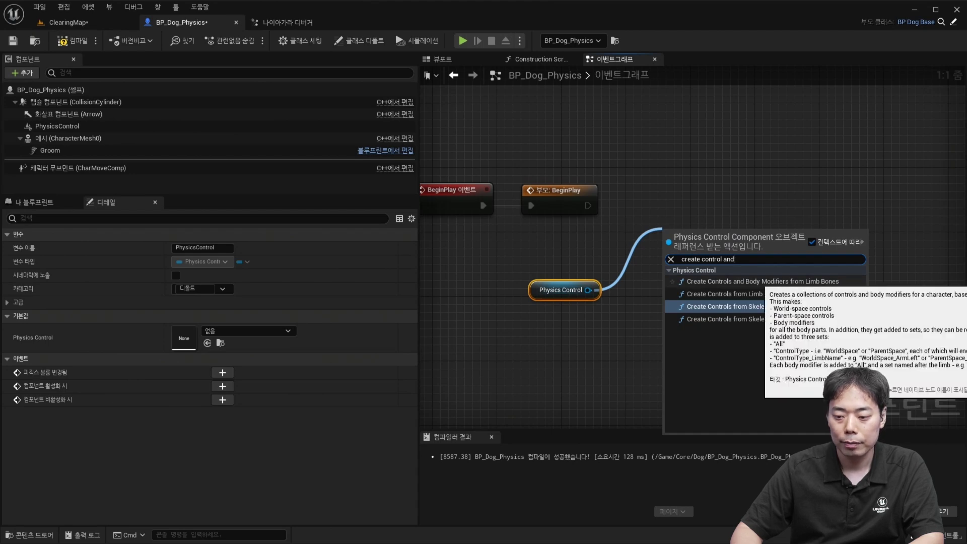
pyautogui.click(721, 282)
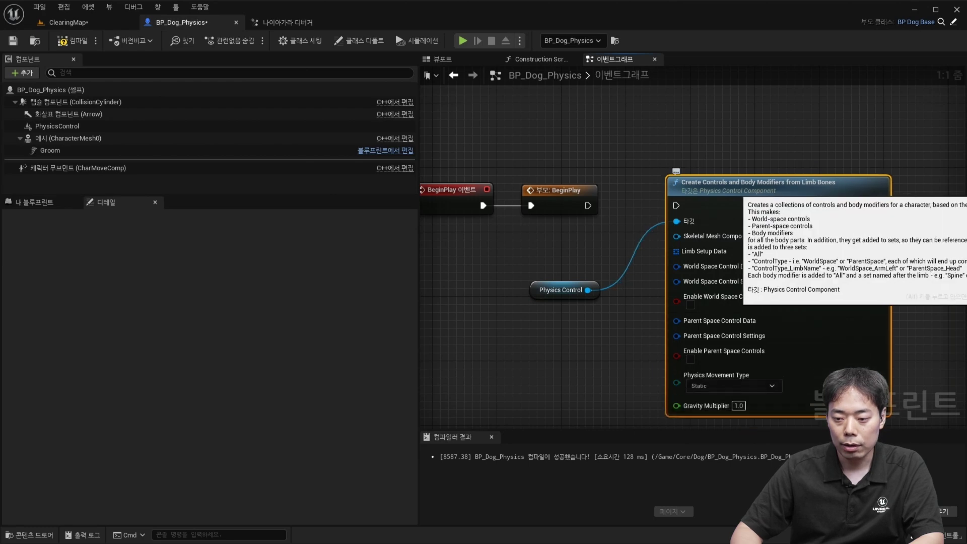
# Step: Run the new node after the parent BeginPlay call and feed the dog's mesh into its Skeletal Mesh Component input
pyautogui.moveTo(676, 206); pyautogui.dragTo(615, 205)
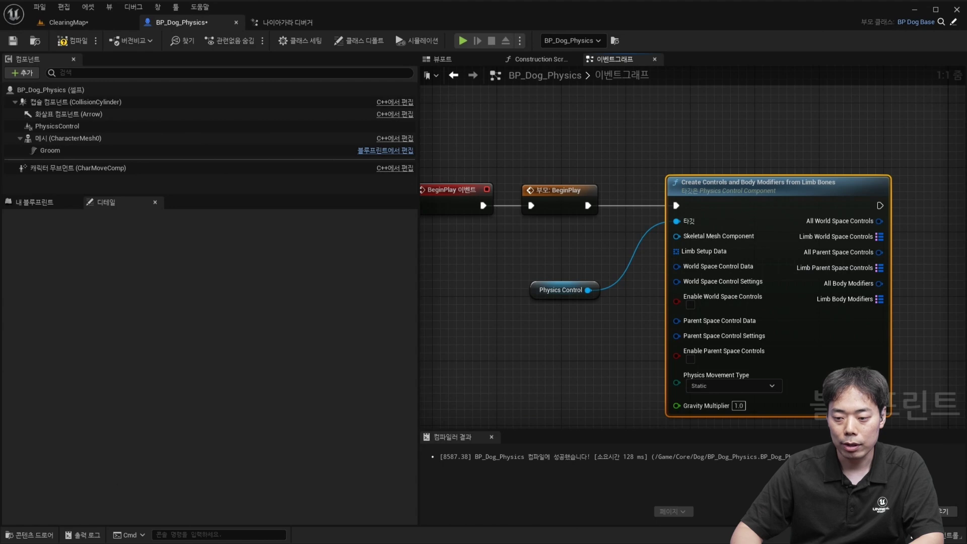
pyautogui.moveTo(68, 138); pyautogui.dragTo(549, 323)
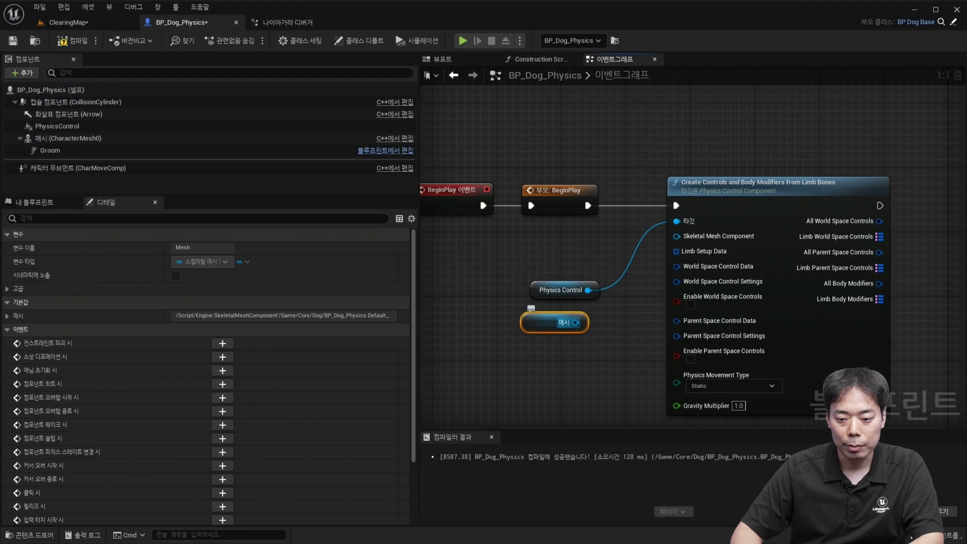
pyautogui.moveTo(554, 322); pyautogui.dragTo(677, 236)
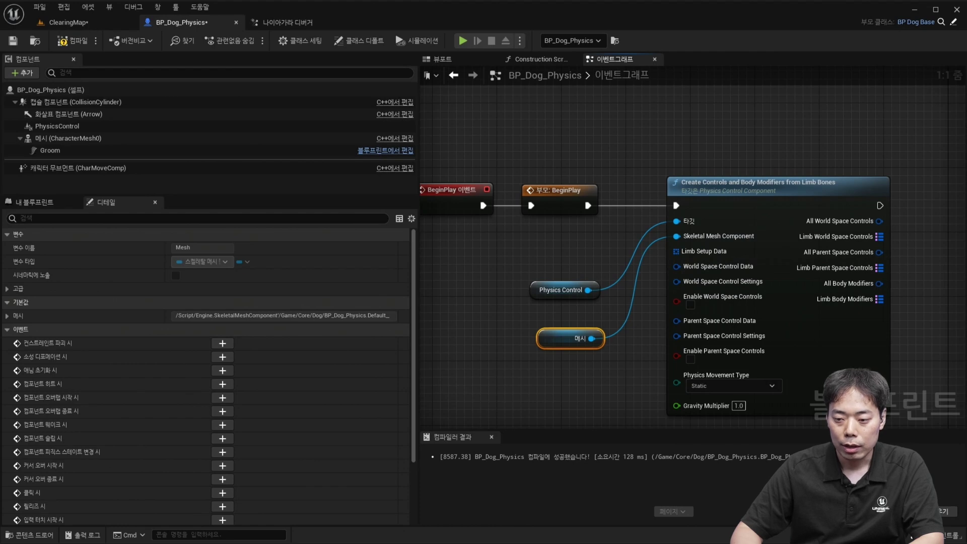
# Step: Show the default values of the Limb Setup Data variable and expand all of its array elements
pyautogui.click(35, 202)
pyautogui.click(254, 353)
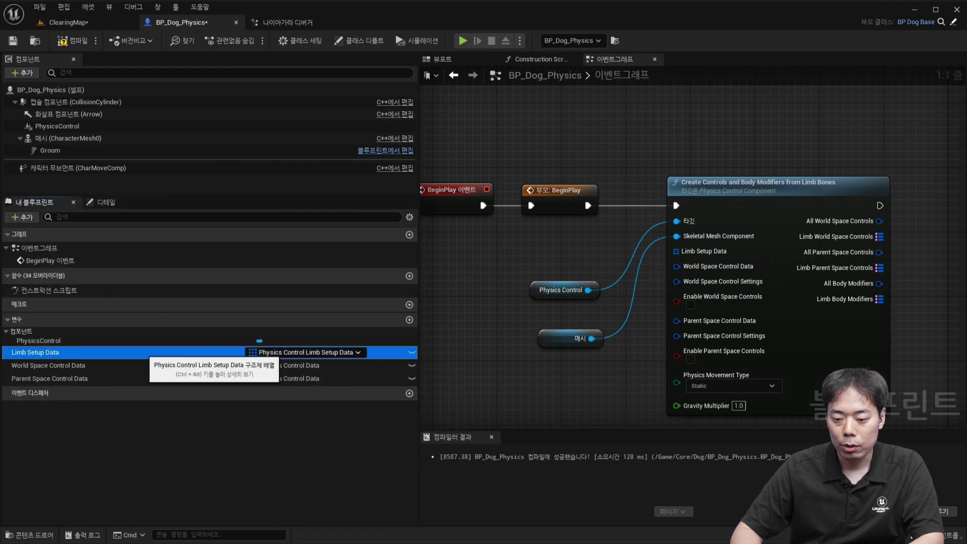
pyautogui.click(106, 202)
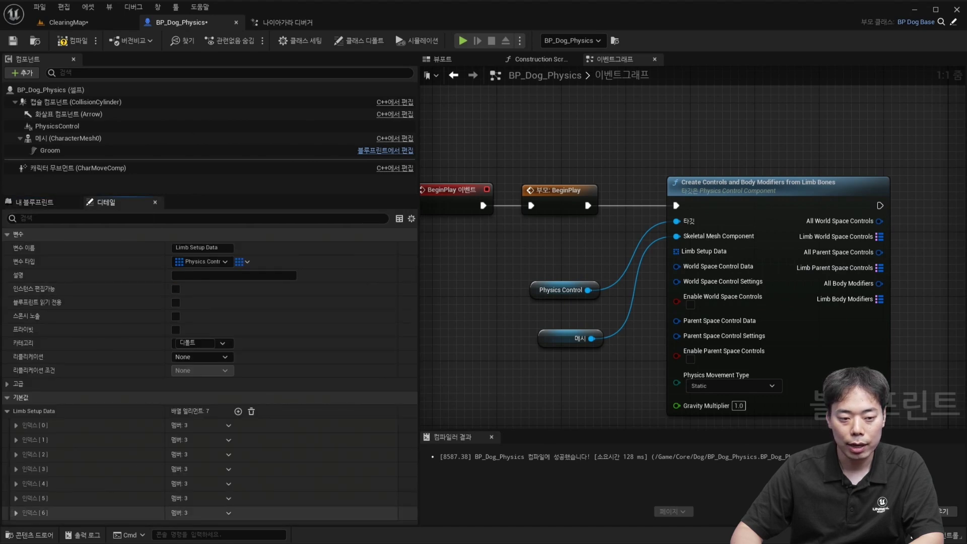
pyautogui.click(16, 498)
pyautogui.click(17, 484)
pyautogui.click(17, 469)
pyautogui.click(16, 454)
pyautogui.click(16, 440)
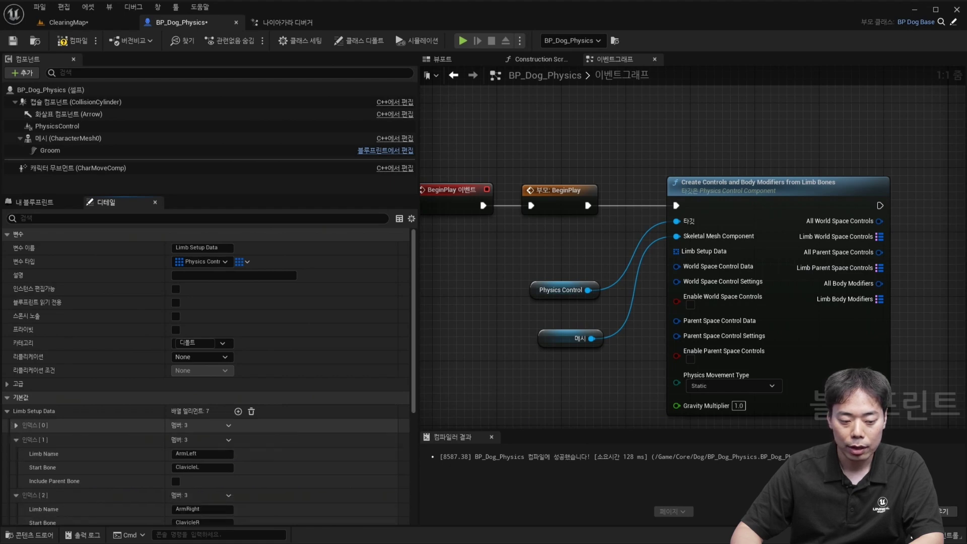
pyautogui.scroll(-10, 151, 499)
pyautogui.click(17, 517)
pyautogui.scroll(-2, 151, 454)
pyautogui.scroll(7, 209, 375)
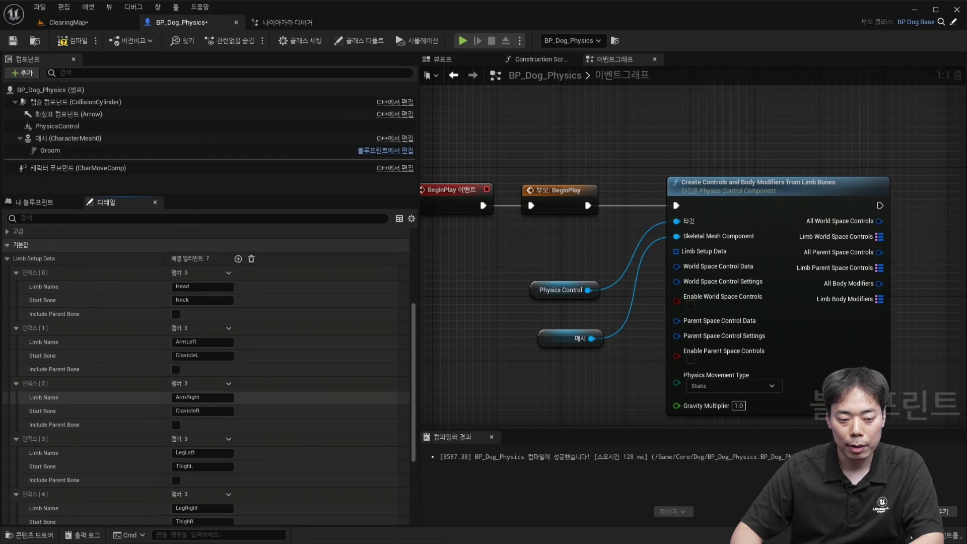
# Step: Review the limb name and start bone of each Limb Setup Data entry, from Head through Spine
pyautogui.click(201, 303)
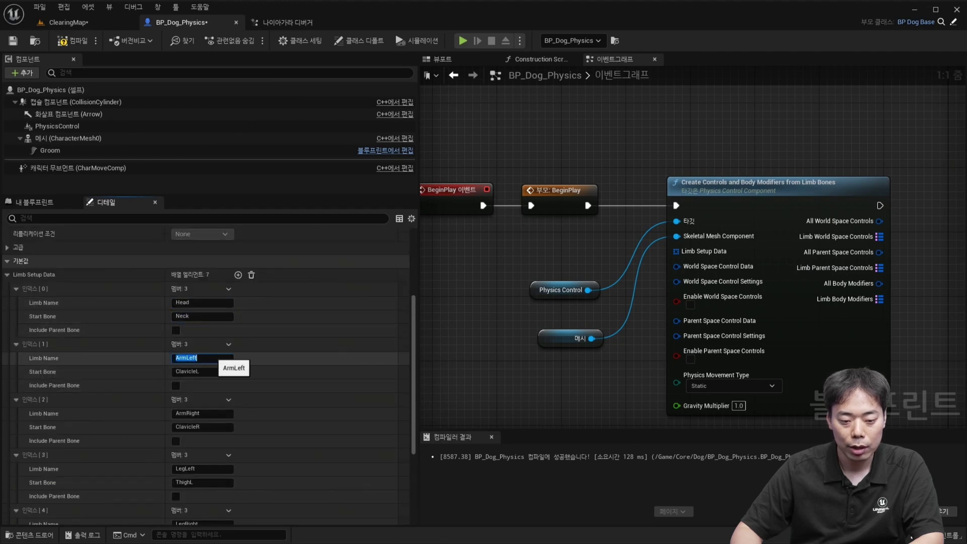
pyautogui.click(201, 426)
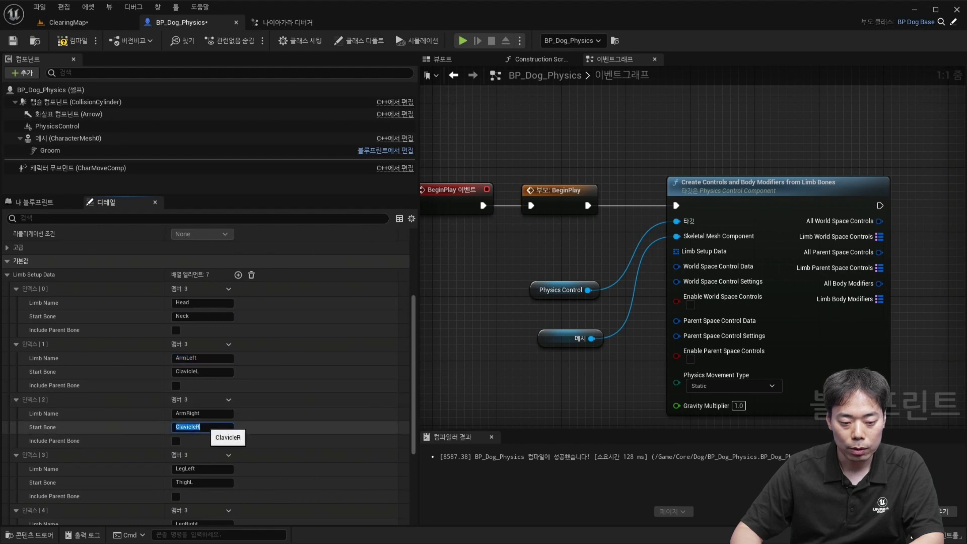
pyautogui.scroll(-3, 204, 424)
pyautogui.click(201, 418)
pyautogui.scroll(-1, 202, 423)
pyautogui.click(202, 423)
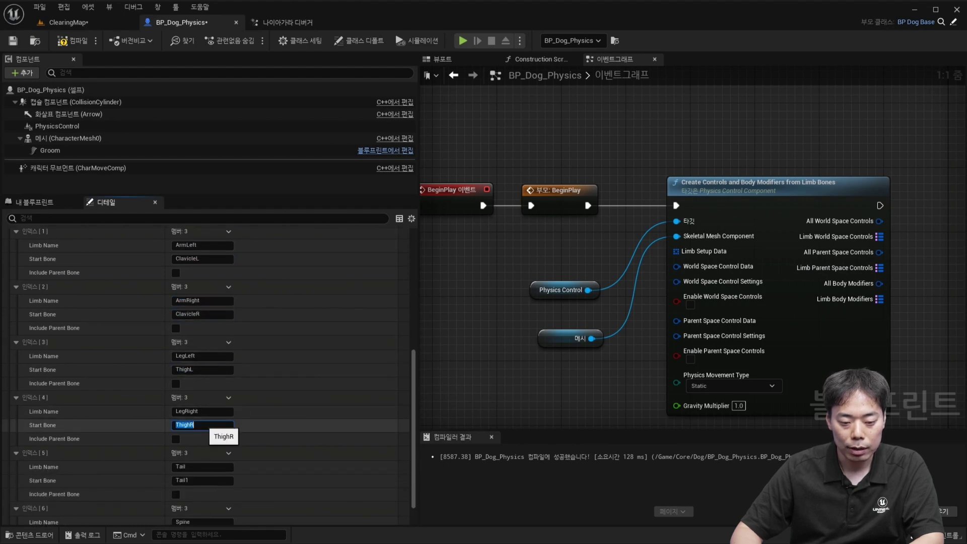
pyautogui.scroll(-1, 201, 424)
pyautogui.click(201, 504)
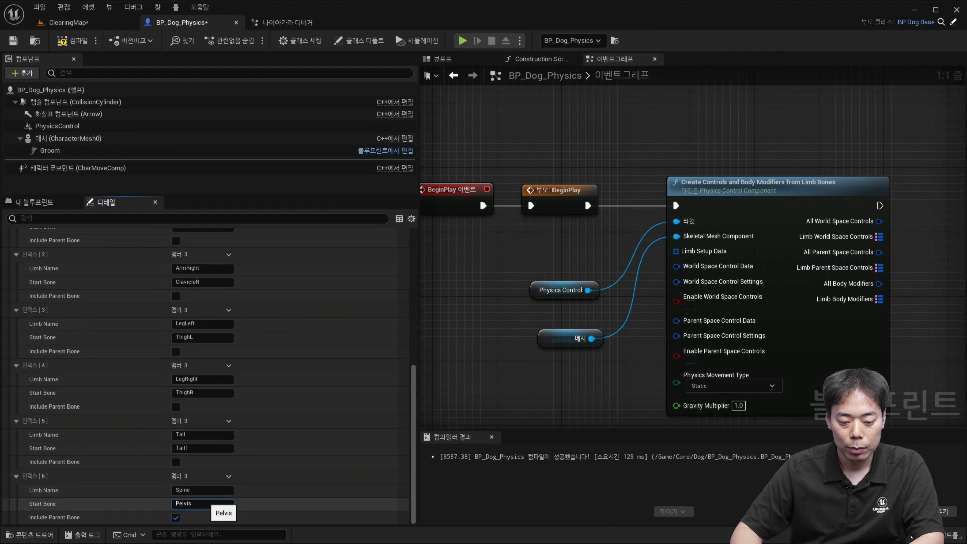
pyautogui.scroll(5, 209, 403)
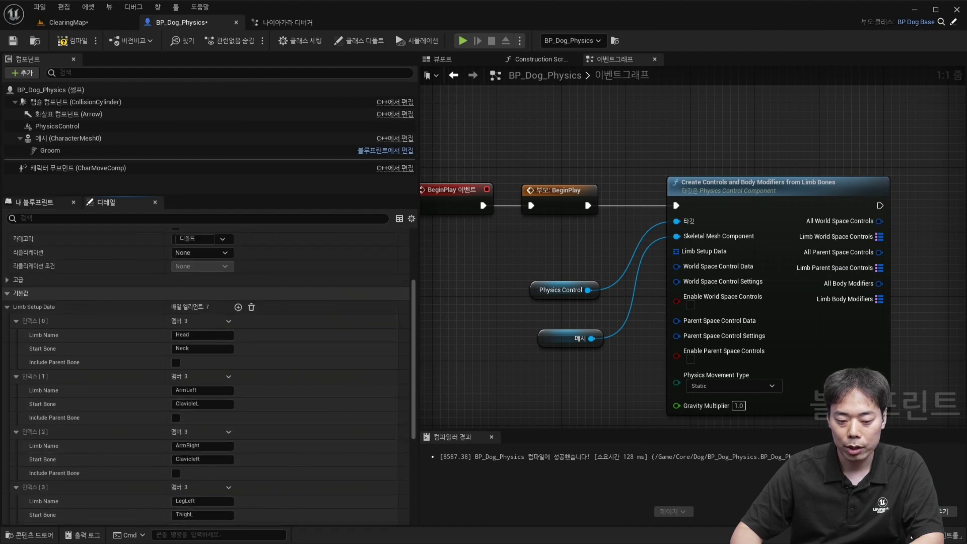
# Step: Feed the Limb Setup Data variable into the limb bones node's matching input and tidy the mesh reference's position
pyautogui.click(34, 202)
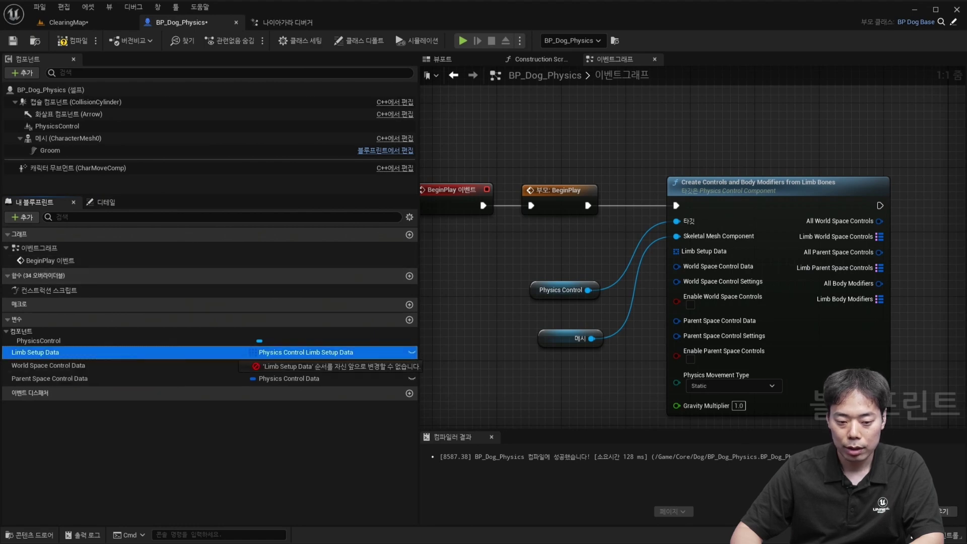
pyautogui.keyDown('ctrl'); pyautogui.moveTo(35, 353); pyautogui.dragTo(676, 251); pyautogui.keyUp('ctrl')
pyautogui.moveTo(575, 339); pyautogui.dragTo(572, 322)
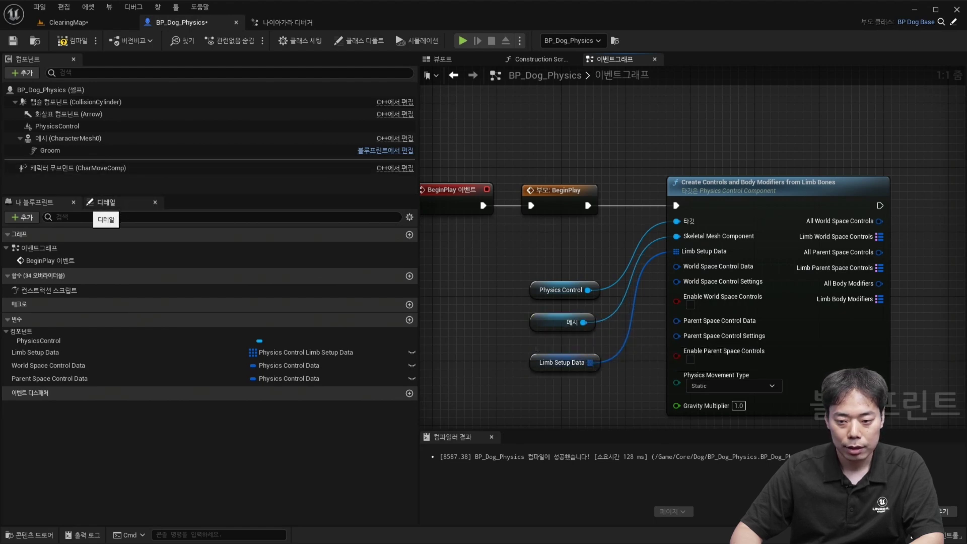
# Step: Connect the World Space Control Data and Parent Space Control Data variables to their inputs and align their nodes
pyautogui.click(71, 366)
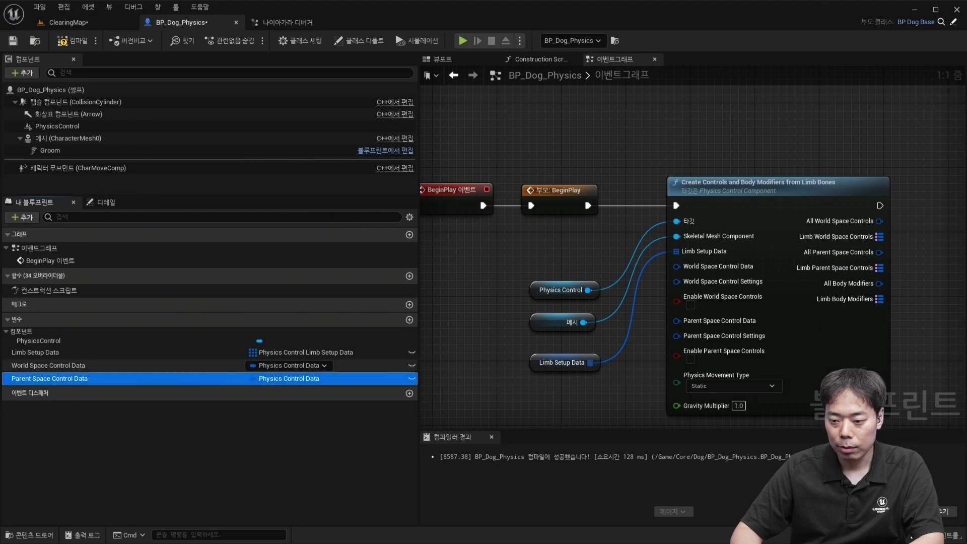
pyautogui.keyDown('ctrl'); pyautogui.moveTo(71, 365); pyautogui.dragTo(677, 266); pyautogui.keyUp('ctrl')
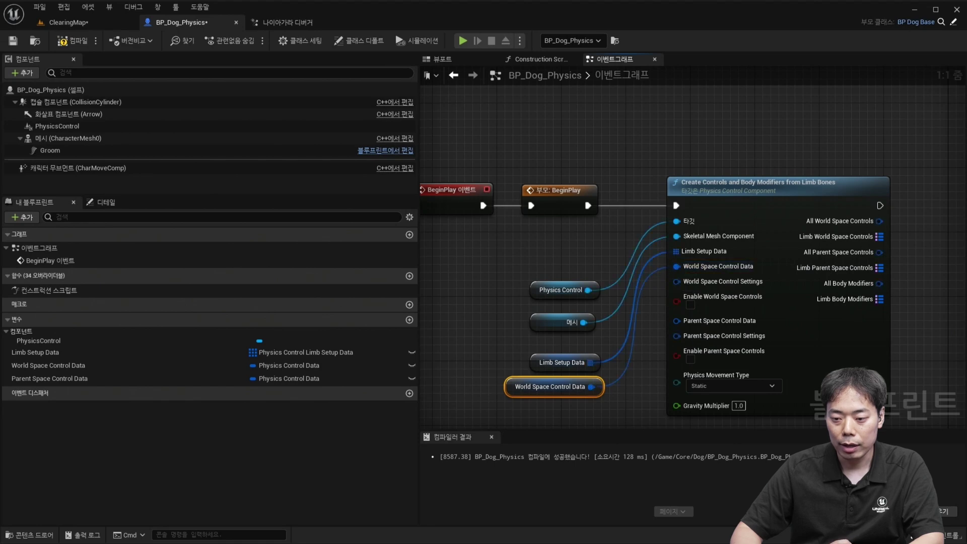
pyautogui.moveTo(550, 387); pyautogui.dragTo(550, 395)
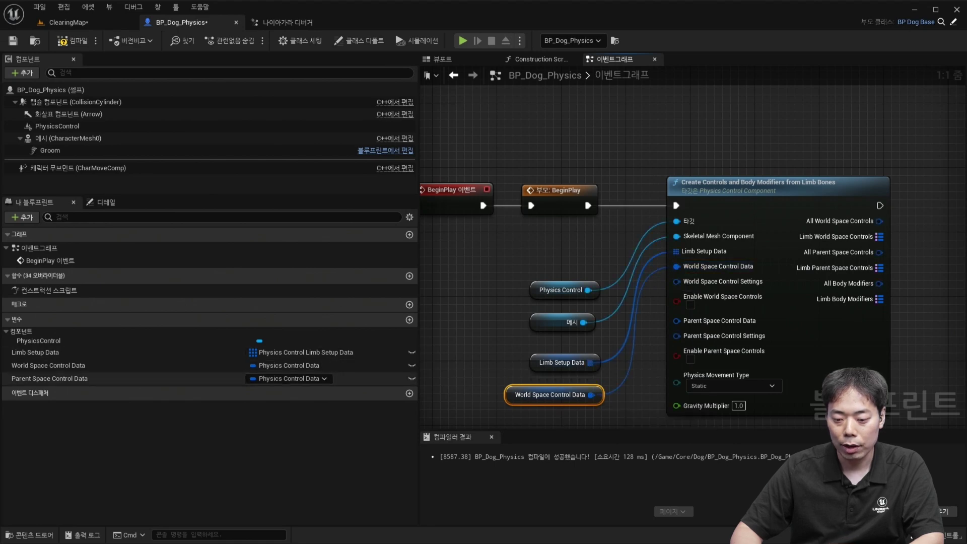
pyautogui.moveTo(51, 379); pyautogui.dragTo(471, 435)
pyautogui.moveTo(529, 428); pyautogui.dragTo(547, 348)
pyautogui.moveTo(625, 355); pyautogui.dragTo(695, 255)
pyautogui.moveTo(695, 255); pyautogui.dragTo(642, 244, button='right')
pyautogui.keyDown('shift'); pyautogui.click(499, 318); pyautogui.keyUp('shift')
pyautogui.click(594, 283)
# Step: Enable World Space Controls, set Physics Movement Type to Simulated on the limb bones node, and compile the blueprint
pyautogui.click(655, 228)
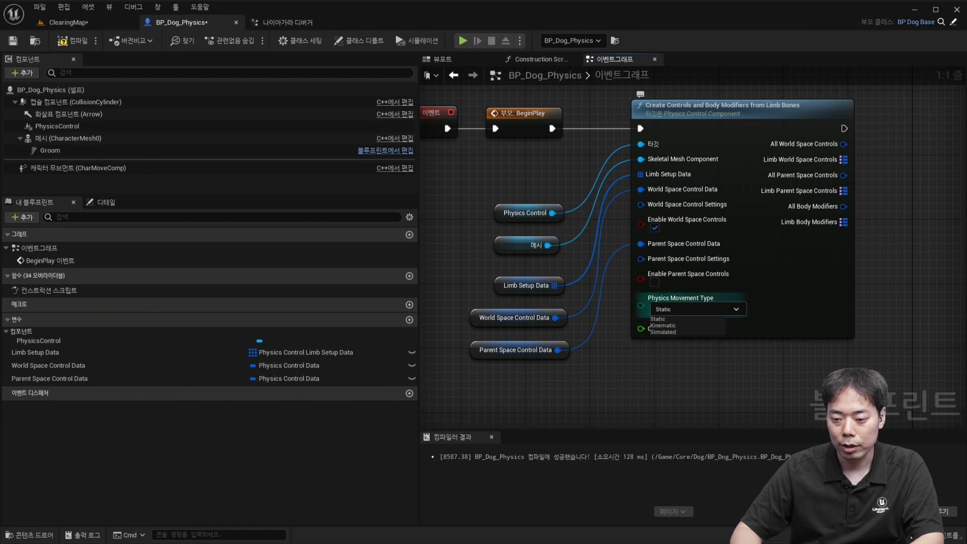
pyautogui.click(693, 309)
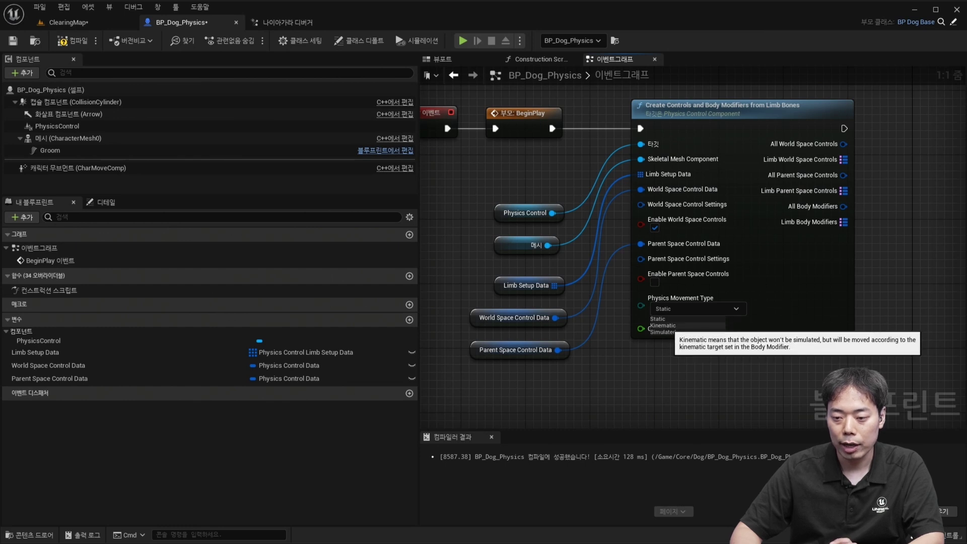
pyautogui.click(663, 332)
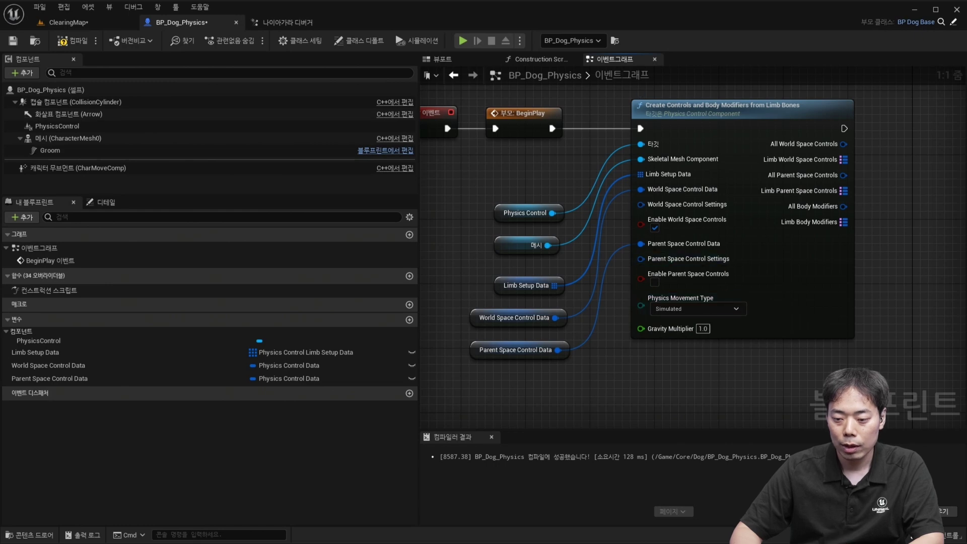
pyautogui.press('F7')
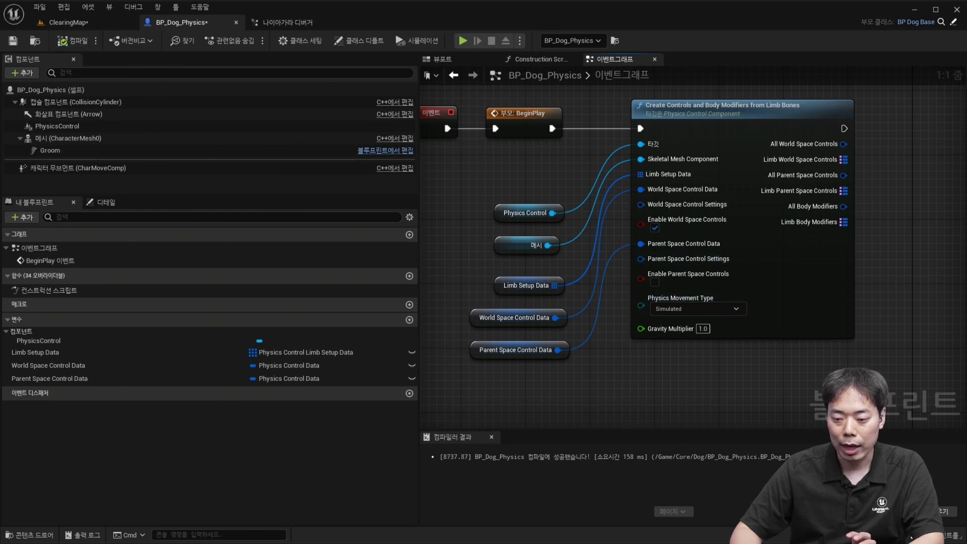
pyautogui.moveTo(530, 356); pyautogui.dragTo(676, 183)
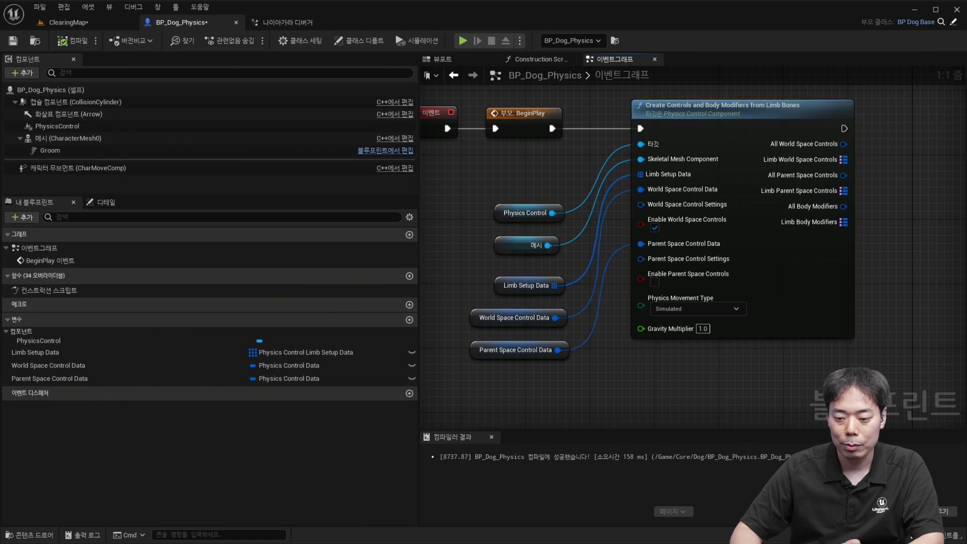
# Step: Review the default linear and angular strength and damping values of the World Space Control Data variable
pyautogui.click(75, 22)
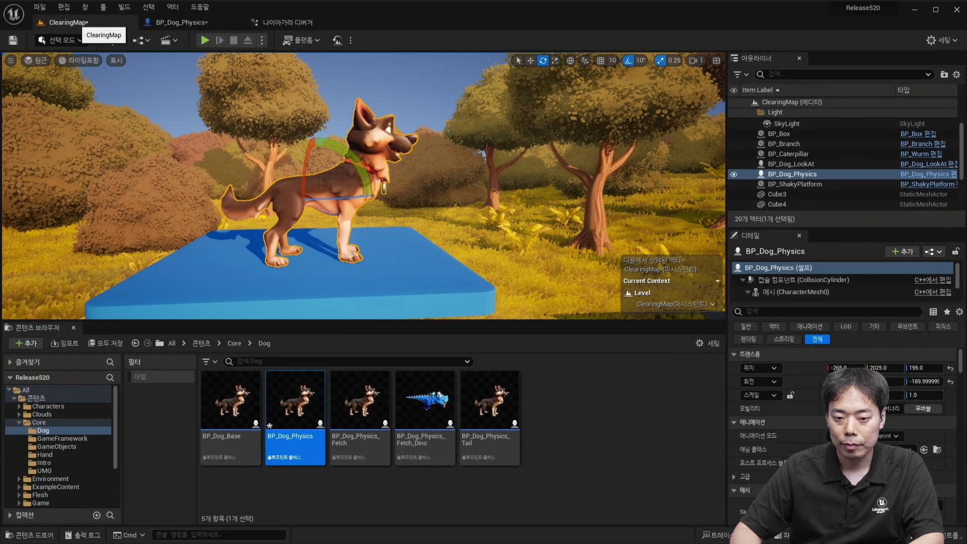
pyautogui.click(176, 23)
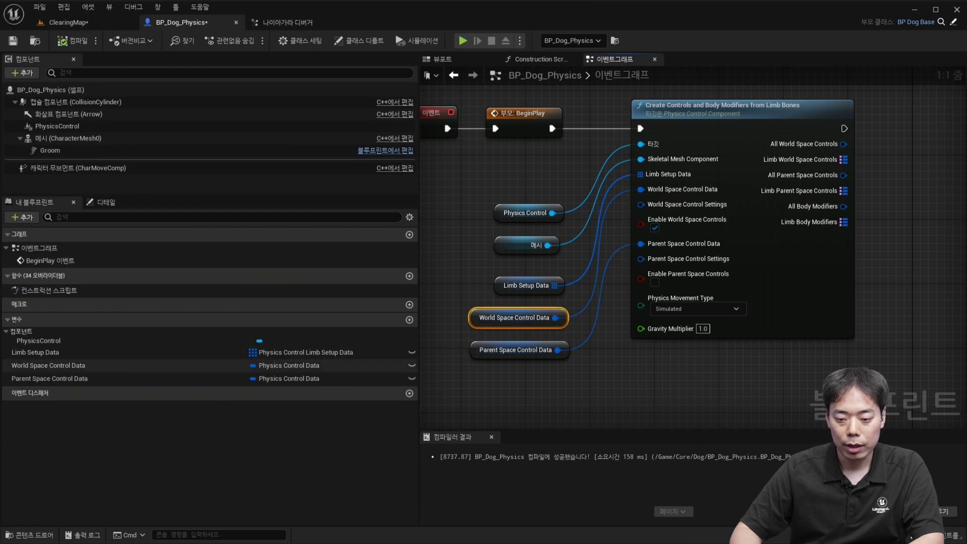
pyautogui.click(60, 365)
pyautogui.click(103, 202)
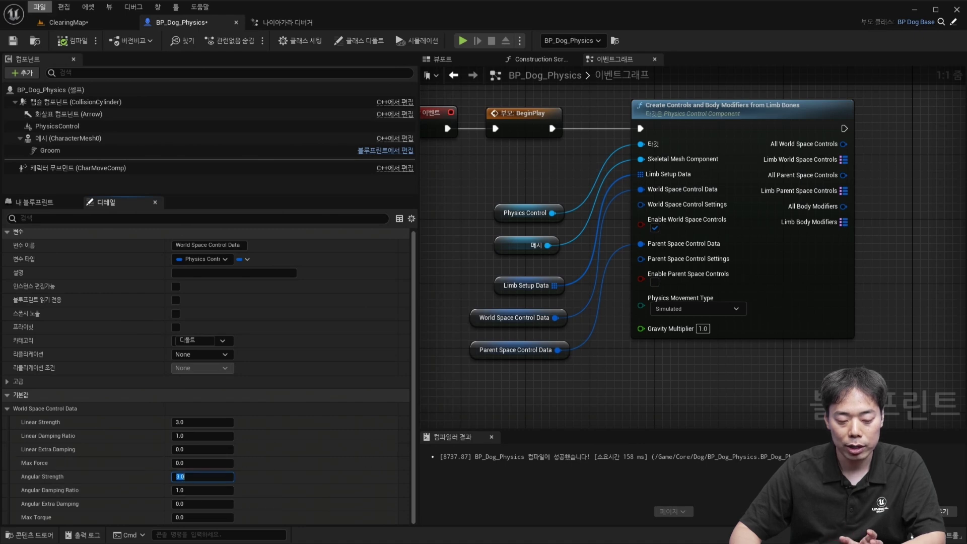
# Step: Play ClearingMap in the selected viewport to test the simulated dog, stop the session, and focus on the dog
pyautogui.click(68, 22)
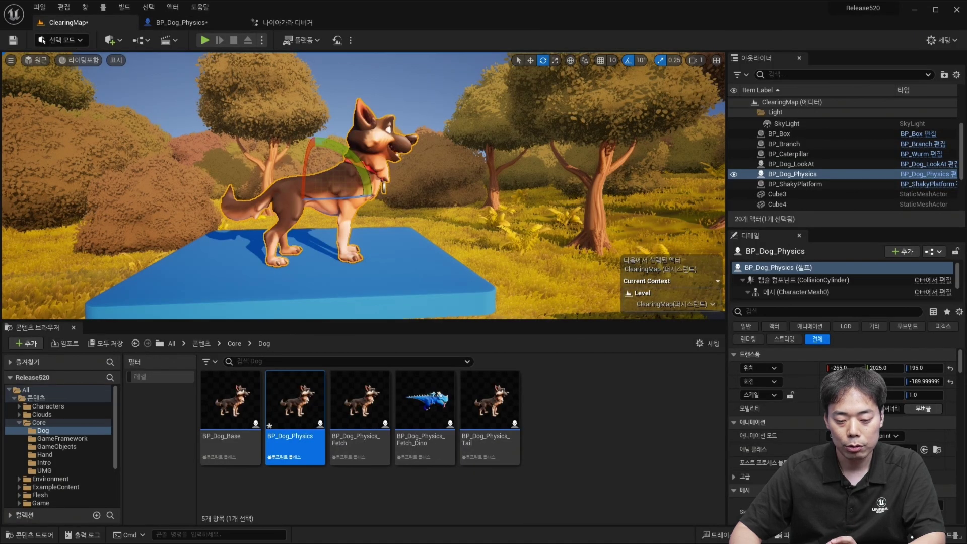
pyautogui.click(261, 40)
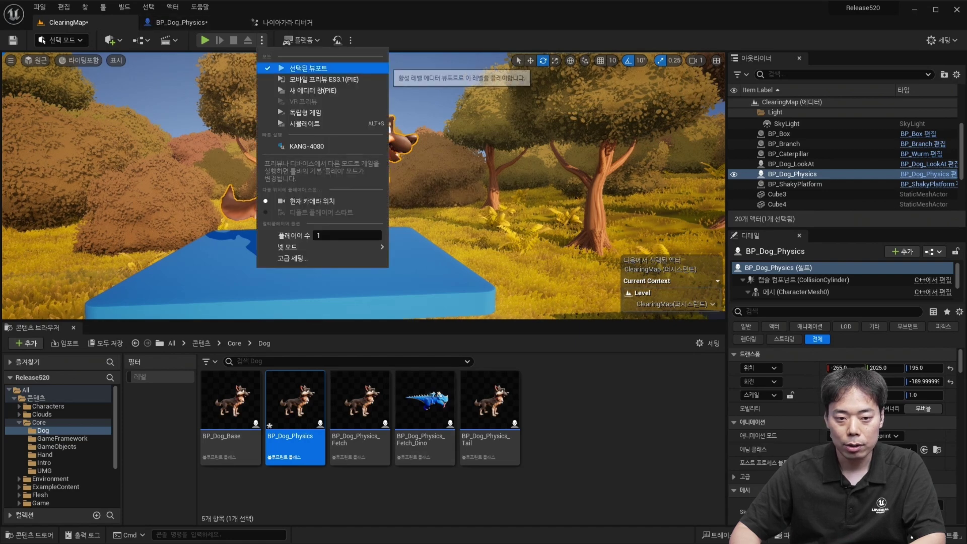
pyautogui.click(323, 67)
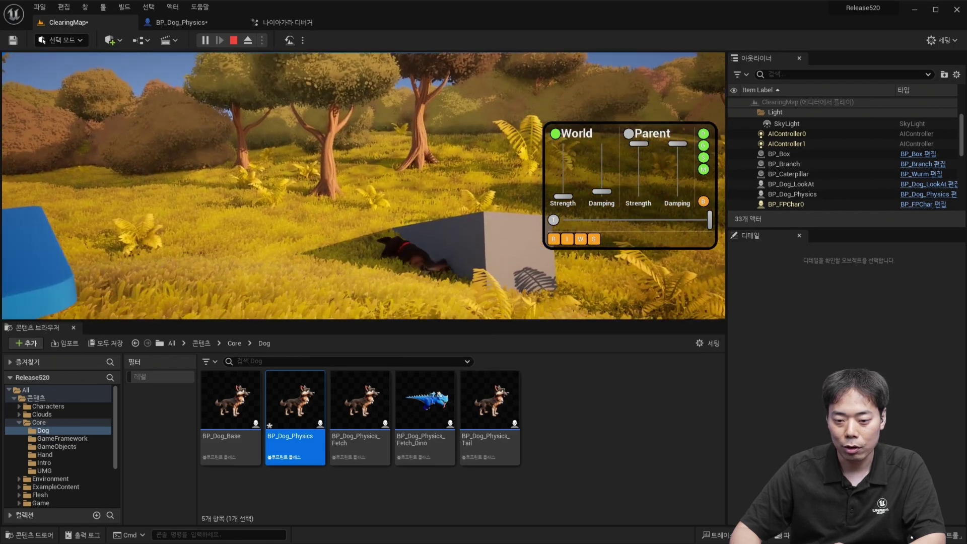
pyautogui.click(233, 40)
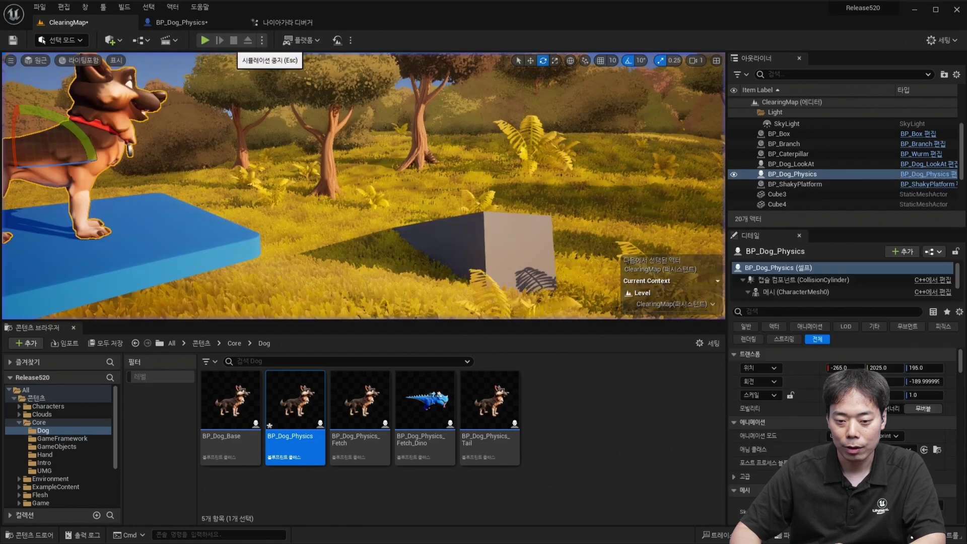
pyautogui.press('f')
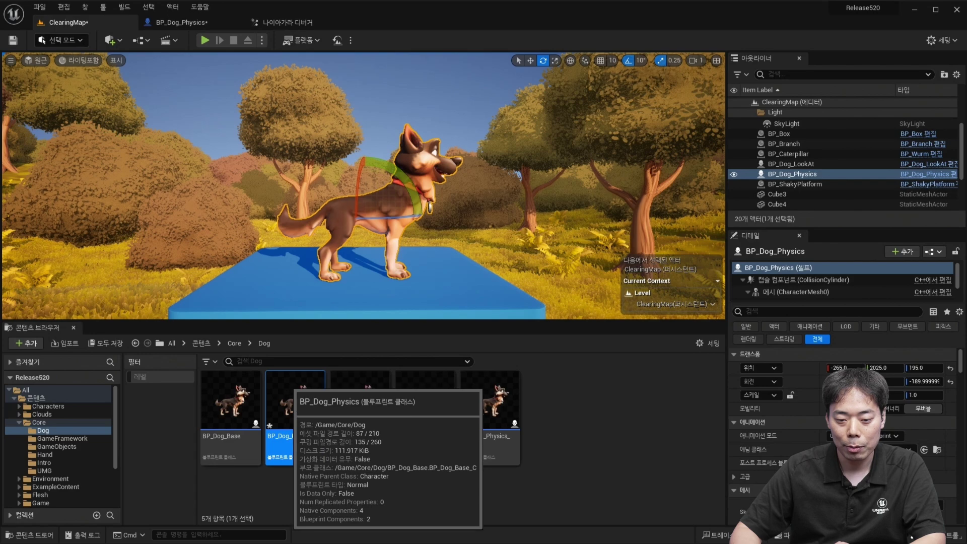
# Step: In BP_Dog_Physics, connect the execution output of the limb bones node to the Sequence node
pyautogui.doubleClick(290, 403)
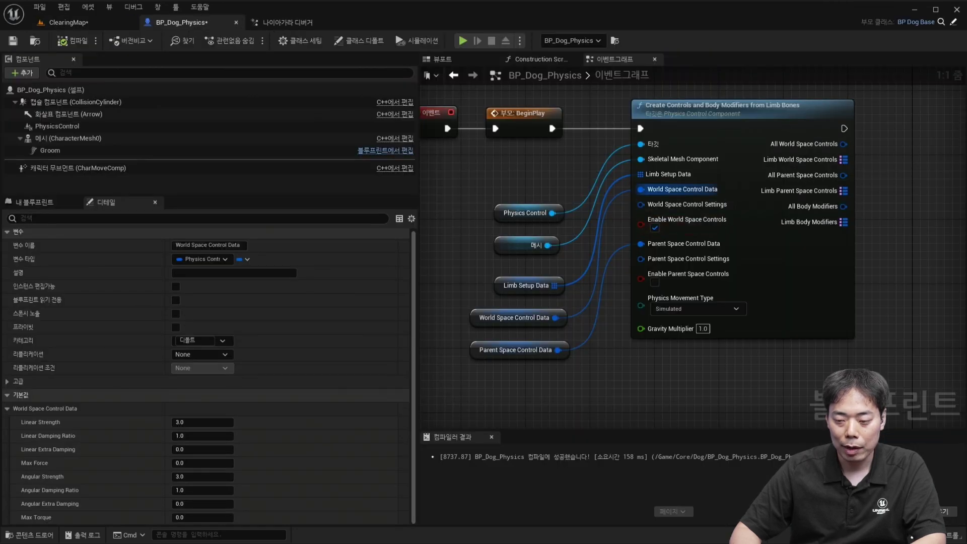
pyautogui.moveTo(840, 134); pyautogui.dragTo(658, 196, button='right')
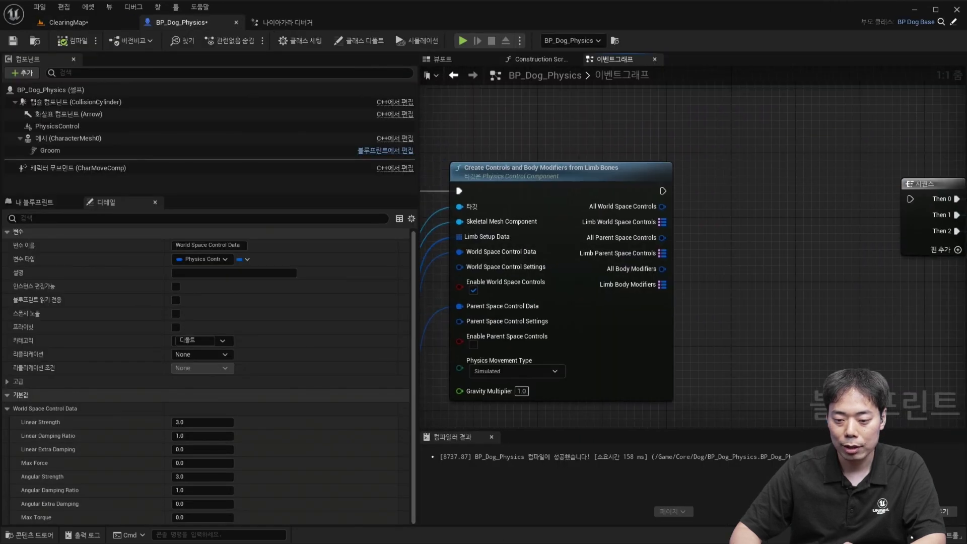
pyautogui.moveTo(663, 191); pyautogui.dragTo(910, 199)
# Step: Examine the Add Body Modifier to Set nodes that put the toe and hand modifiers into the Feet set
pyautogui.moveTo(908, 138); pyautogui.dragTo(358, 222, button='right')
pyautogui.click(537, 157)
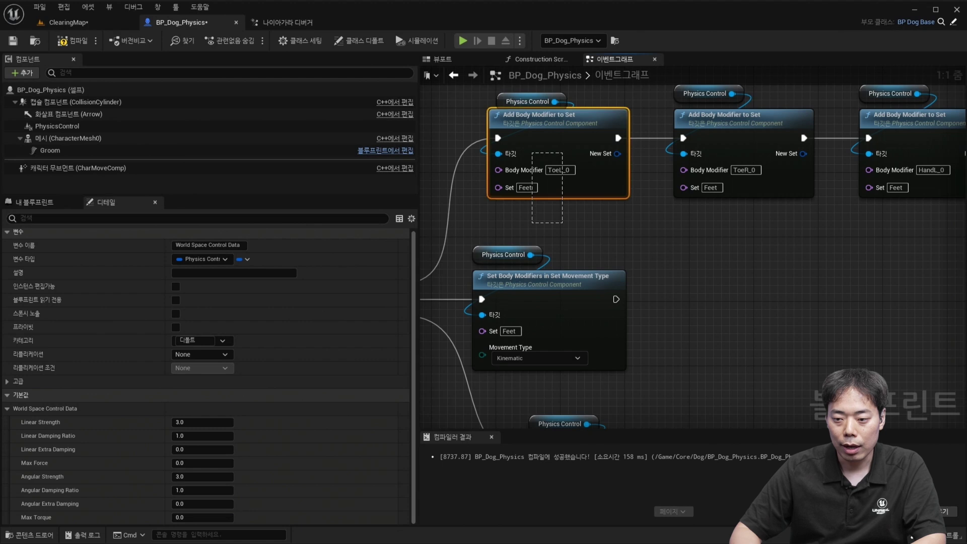
pyautogui.moveTo(720, 213); pyautogui.dragTo(741, 181)
pyautogui.moveTo(852, 229); pyautogui.dragTo(888, 184)
pyautogui.moveTo(886, 272); pyautogui.dragTo(573, 301, button='right')
pyautogui.moveTo(688, 260); pyautogui.dragTo(746, 221)
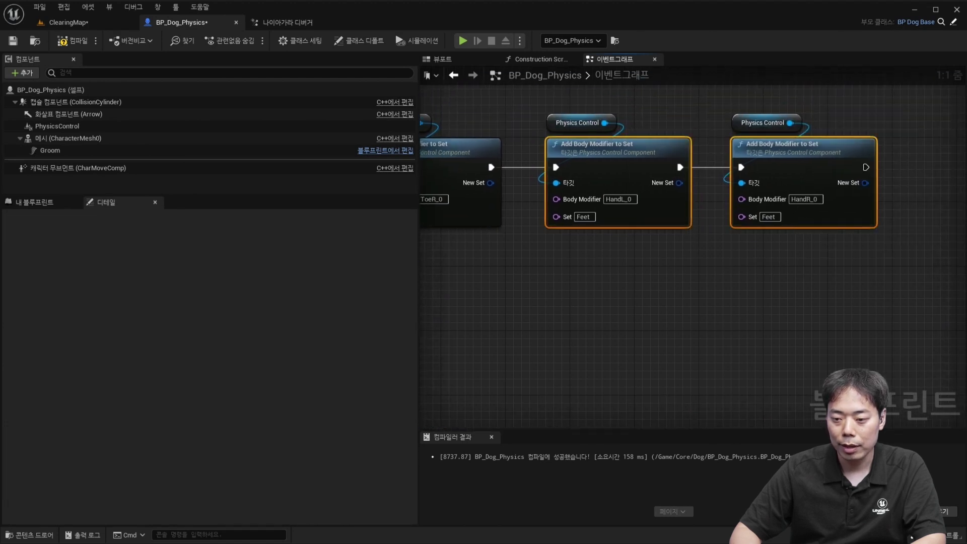
pyautogui.moveTo(567, 257); pyautogui.dragTo(744, 259, button='right')
# Step: Choose Kinematic as the Feet set's movement type in Set Body Modifiers in Set Movement Type, and compile the blueprint
pyautogui.moveTo(543, 255); pyautogui.dragTo(744, 191, button='right')
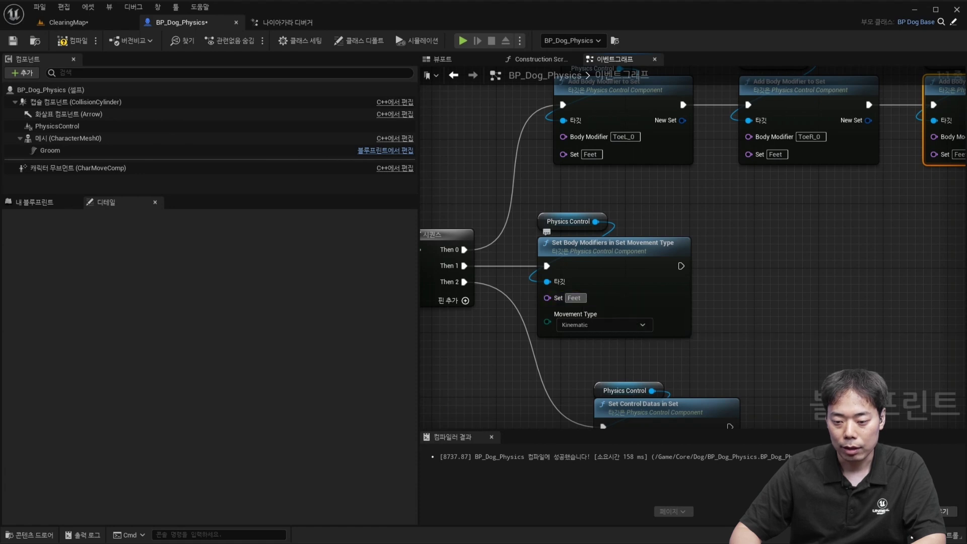
pyautogui.click(600, 325)
pyautogui.click(570, 341)
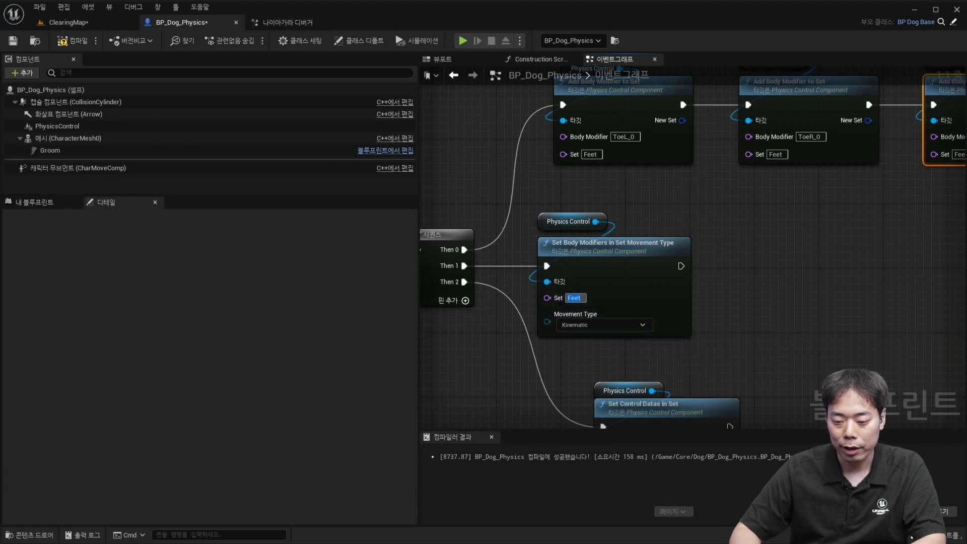
pyautogui.click(71, 40)
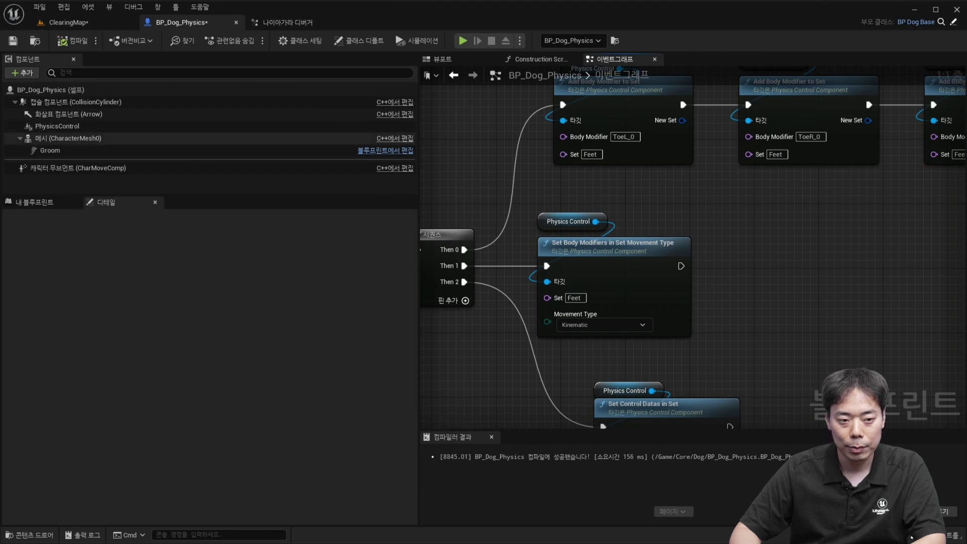
# Step: Play ClearingMap in the selected viewport and try the round toggles beside the World and Parent sliders on the dog
pyautogui.click(83, 23)
pyautogui.click(262, 40)
pyautogui.click(302, 65)
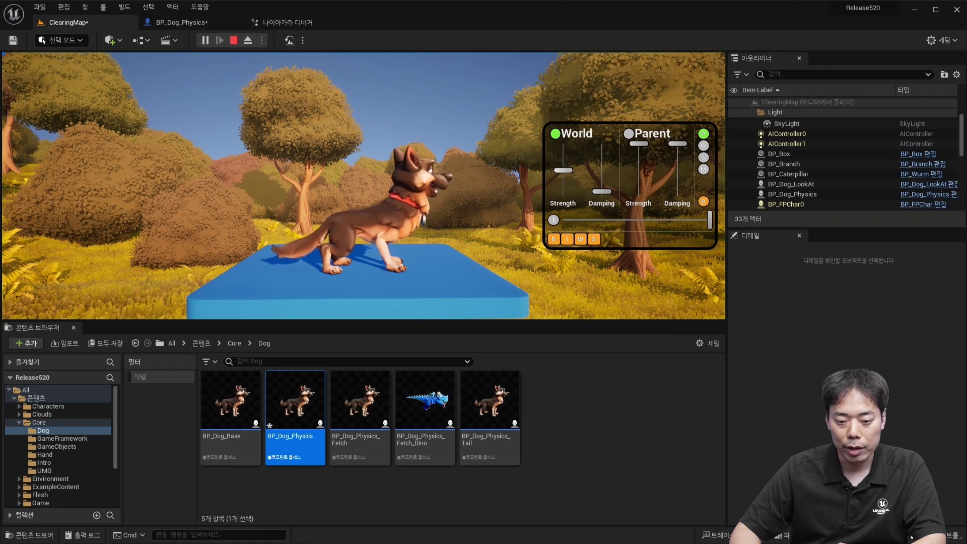
pyautogui.click(704, 145)
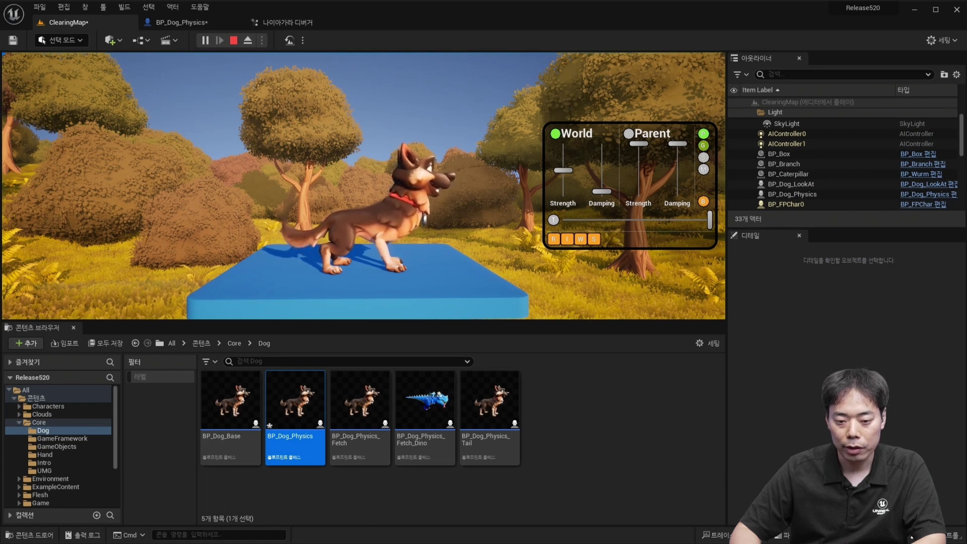
pyautogui.click(704, 146)
pyautogui.click(704, 157)
pyautogui.click(704, 169)
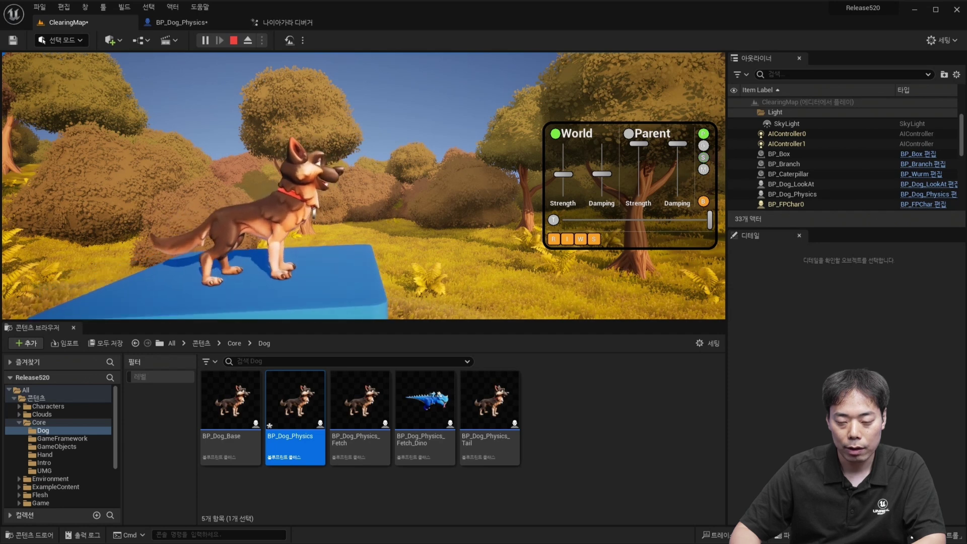
# Step: Spawn balls near the dog to test its physical reaction, and end the play session
pyautogui.press('b')
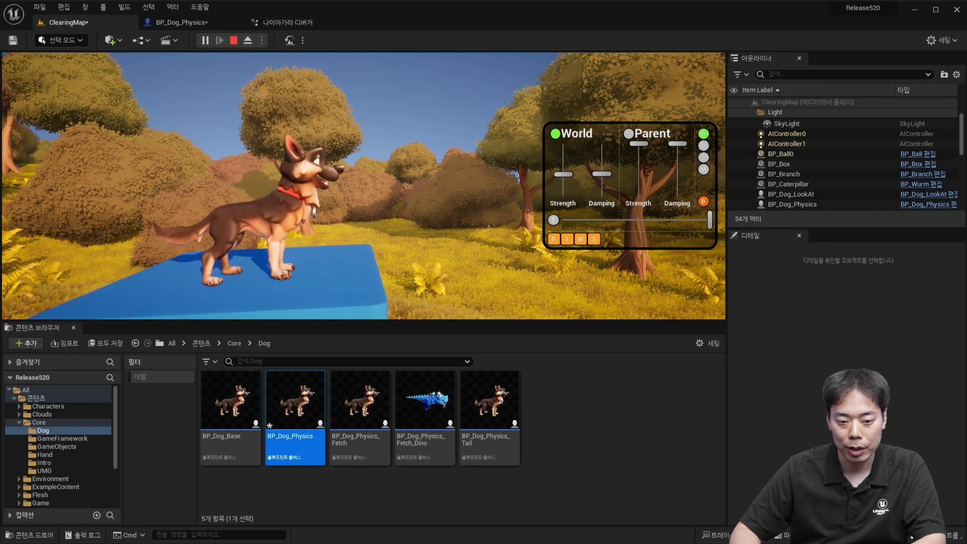
pyautogui.press('b')
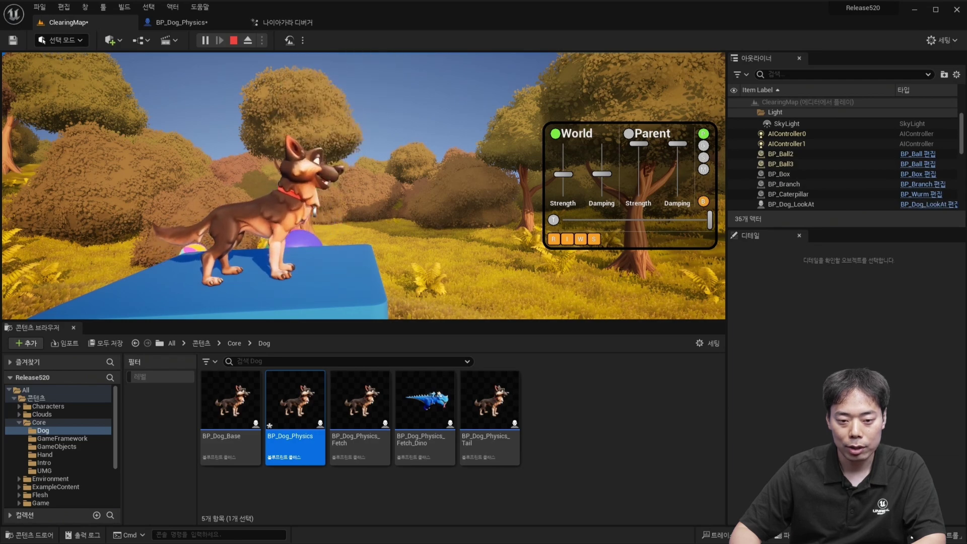
pyautogui.press('Escape')
# Step: Examine the Set Control Datas in Set node for WorldSpace_Tail in BP_Dog_Physics, including its strength, damping and Enable Control inputs
pyautogui.doubleClick(295, 404)
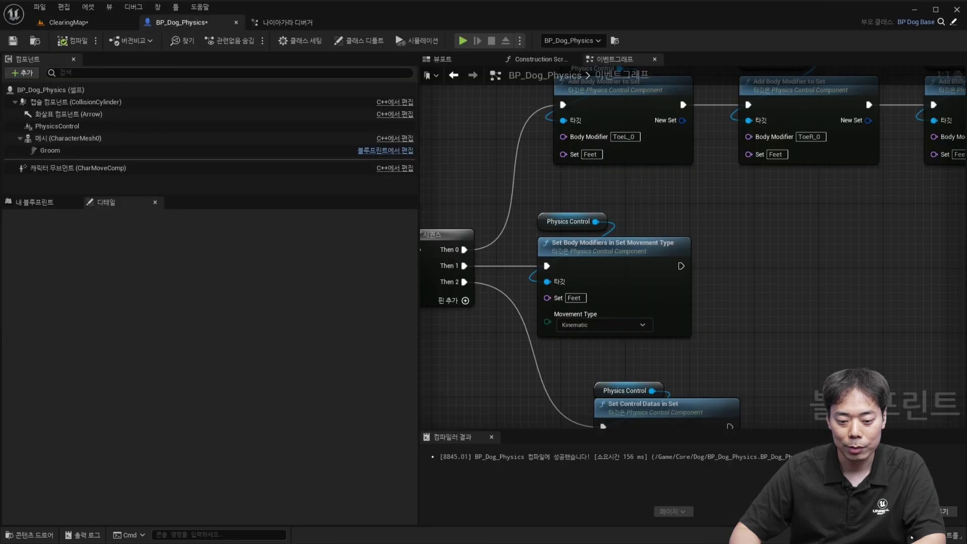
pyautogui.moveTo(745, 310); pyautogui.dragTo(745, 108, button='right')
pyautogui.moveTo(572, 148); pyautogui.dragTo(753, 258)
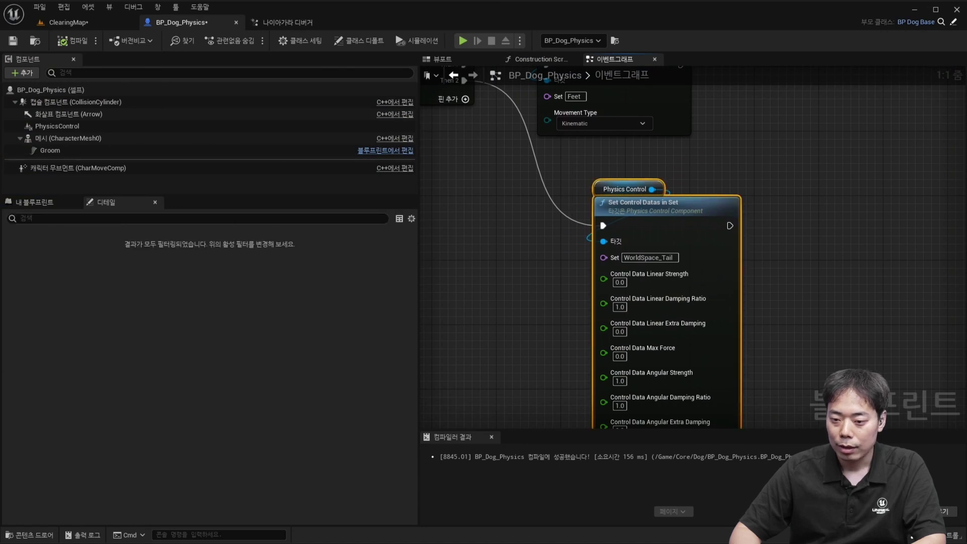
pyautogui.moveTo(558, 322); pyautogui.dragTo(555, 272, button='right')
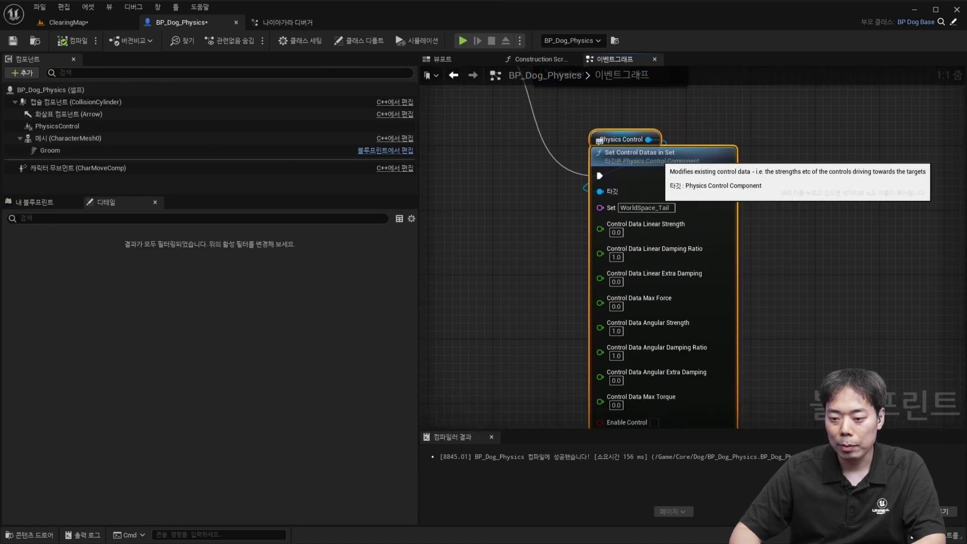
pyautogui.moveTo(758, 268); pyautogui.dragTo(768, 220, button='right')
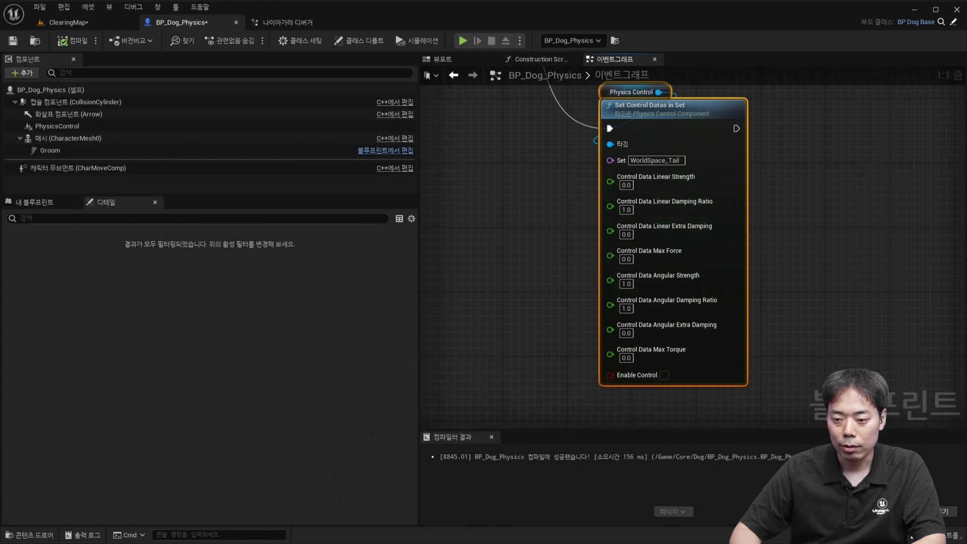
# Step: Play ClearingMap again in the selected viewport, spawn balls to check the dog's reaction, and stop the simulation
pyautogui.click(67, 22)
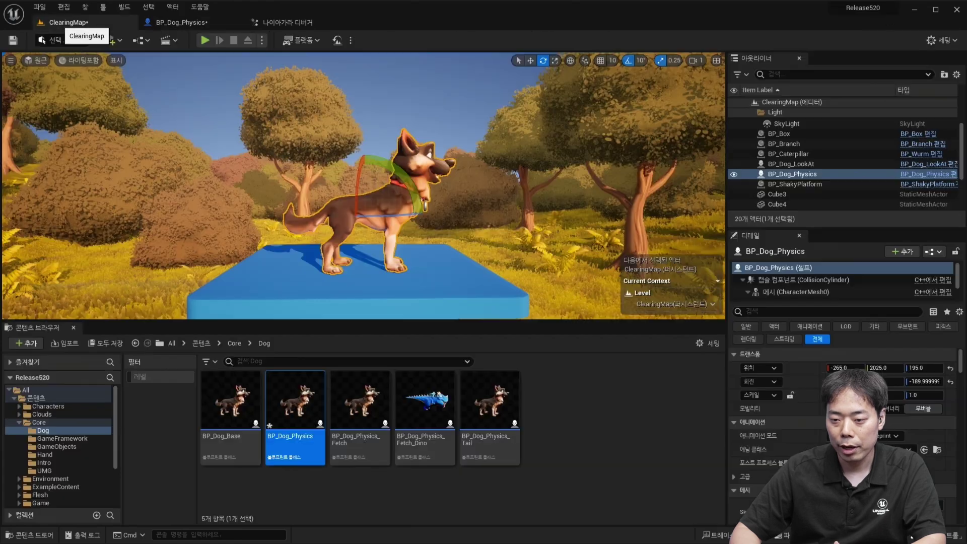
pyautogui.click(261, 40)
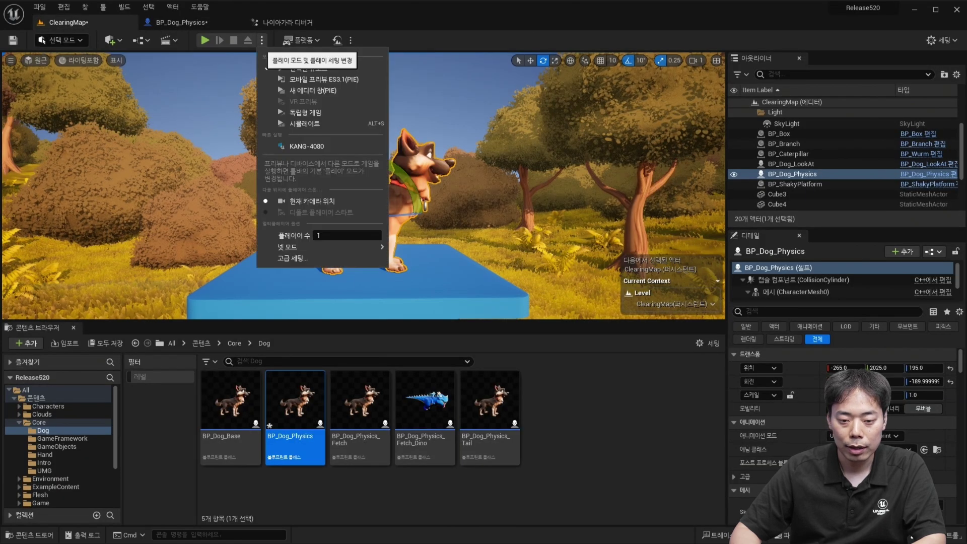
pyautogui.click(282, 67)
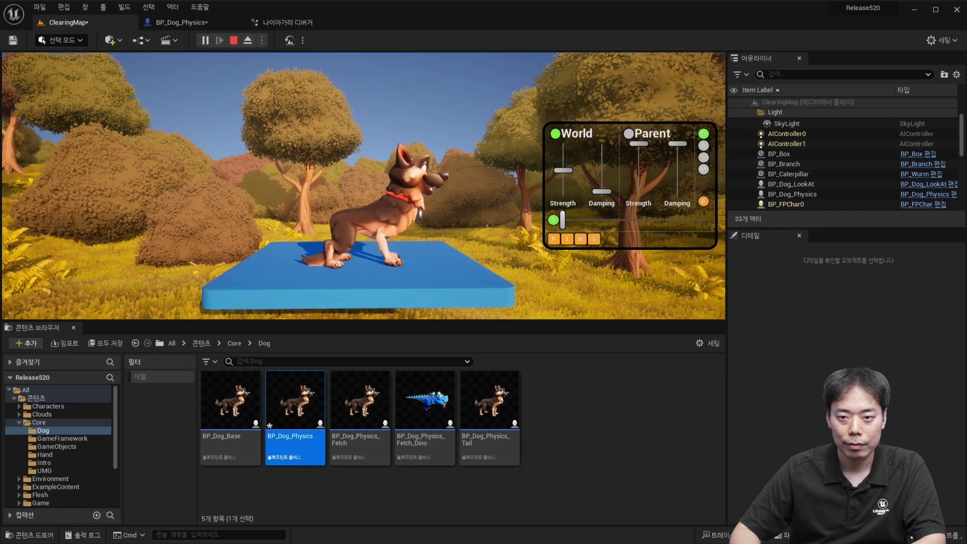
pyautogui.press('b')
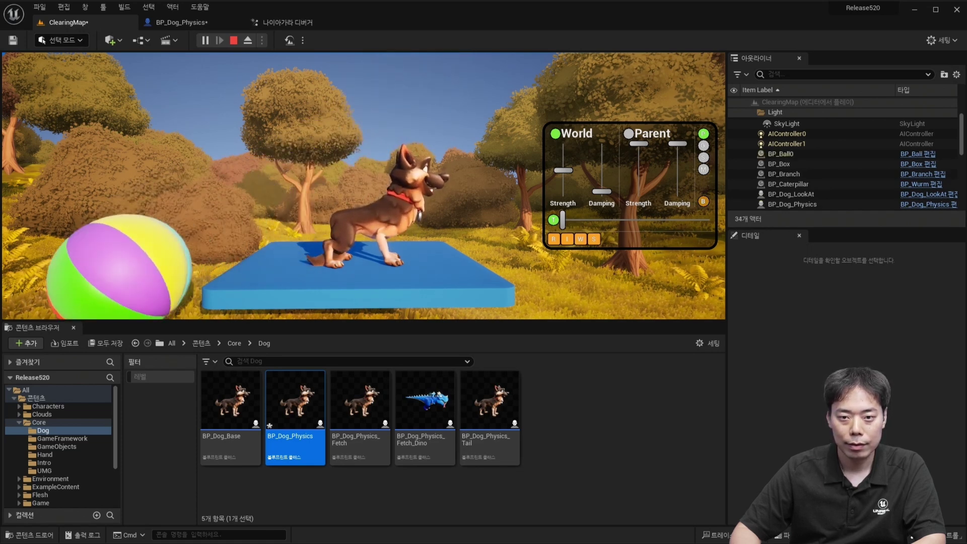
pyautogui.press('b')
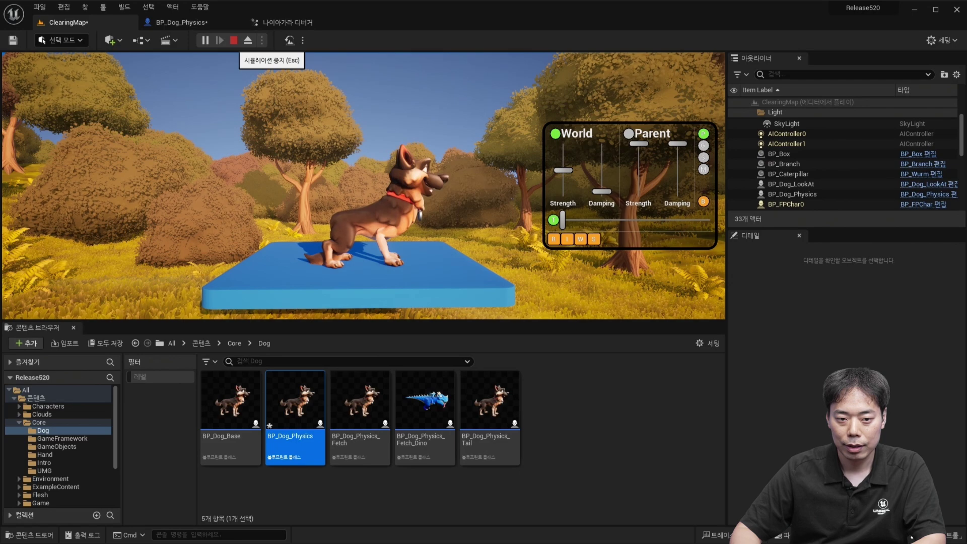
pyautogui.click(233, 40)
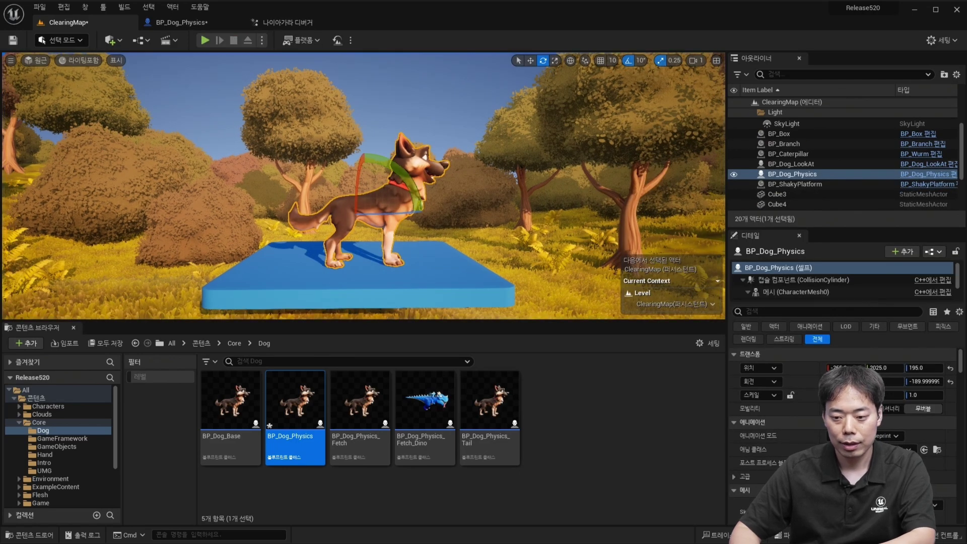